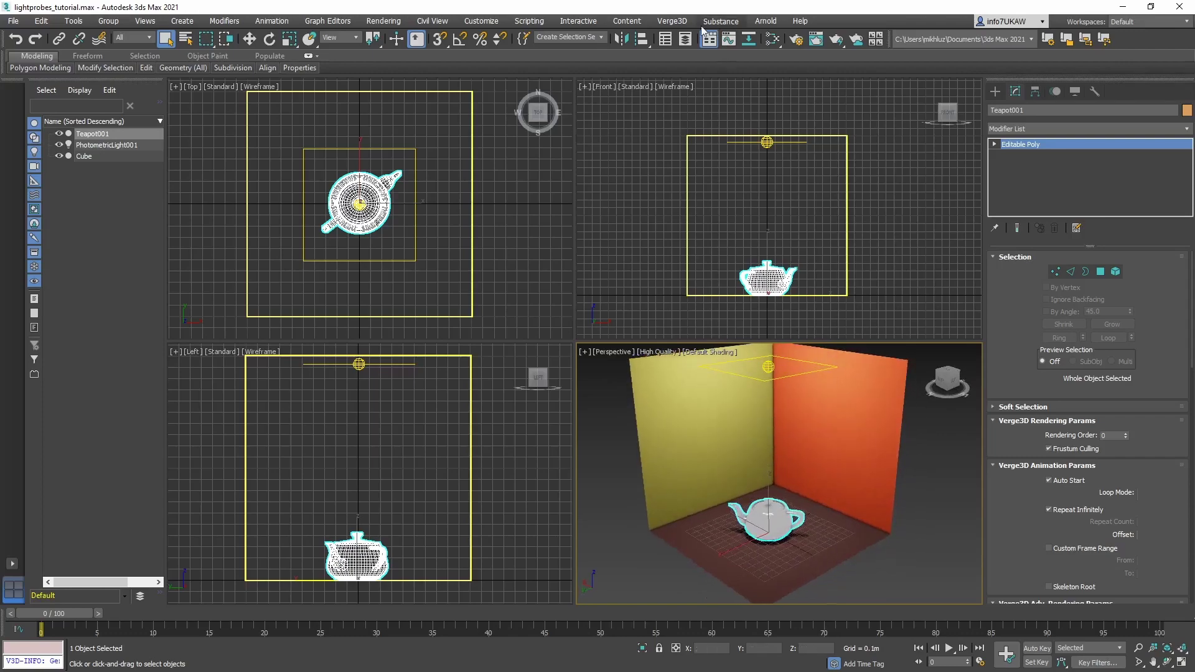
Sneak Peek the room scene, orbit the browser view of the dark, unreflective teapot, and return to 3ds Max
left_click(673, 21)
left_click(685, 56)
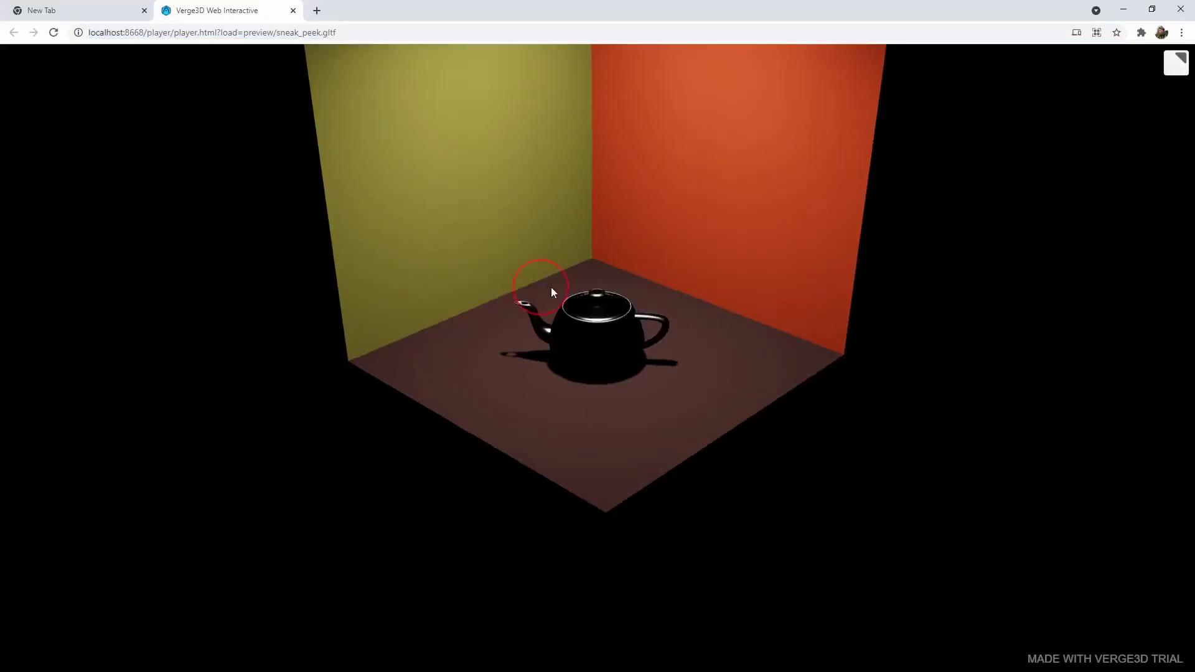
mouse_move(551, 286)
left_mouse_down()
mouse_move(607, 257)
mouse_move(634, 260)
left_mouse_up()
scroll(570, 277, "up", 3)
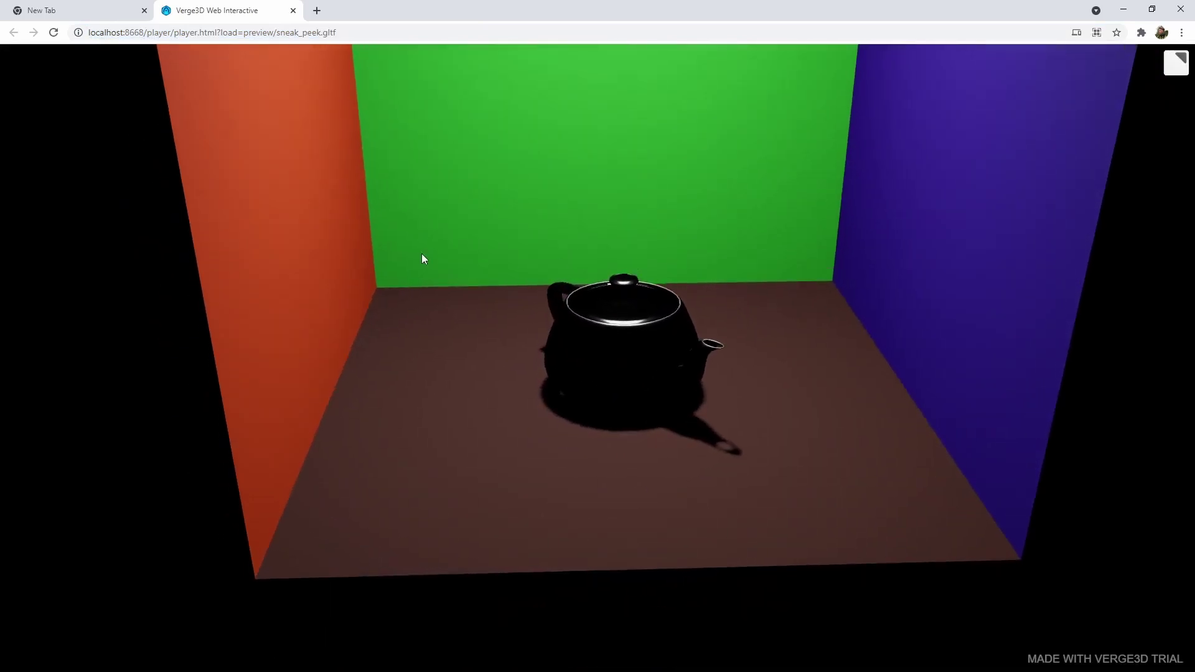
mouse_move(421, 253)
left_mouse_down()
mouse_move(543, 264)
mouse_move(414, 272)
left_mouse_up()
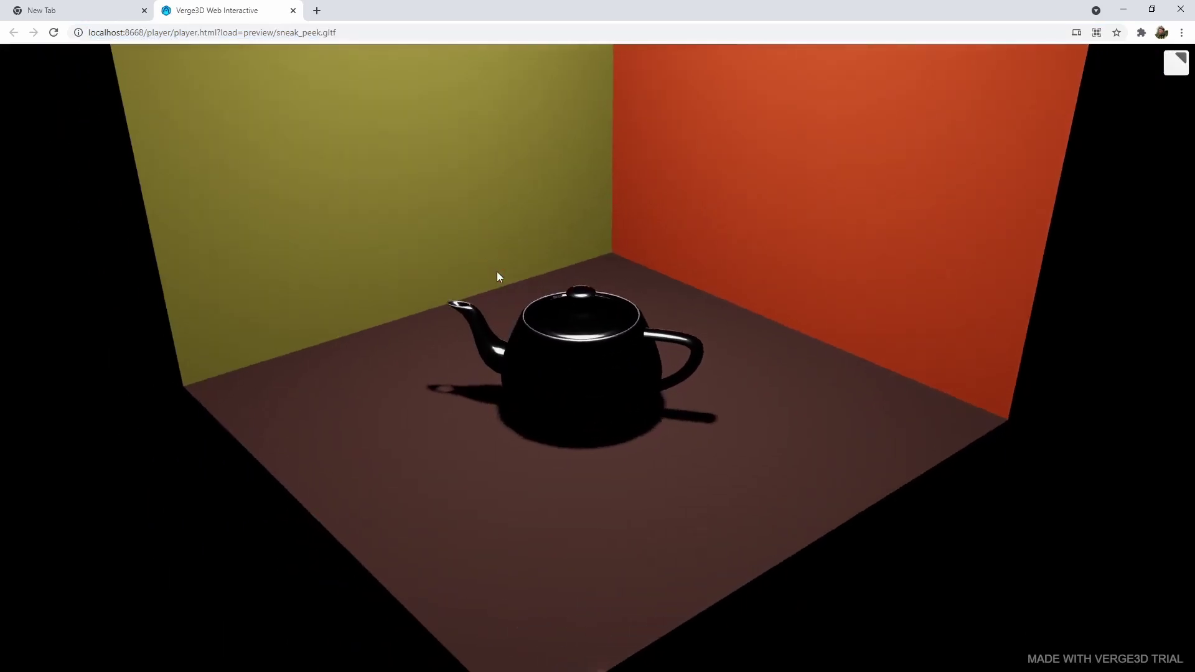
key("alt+Tab")
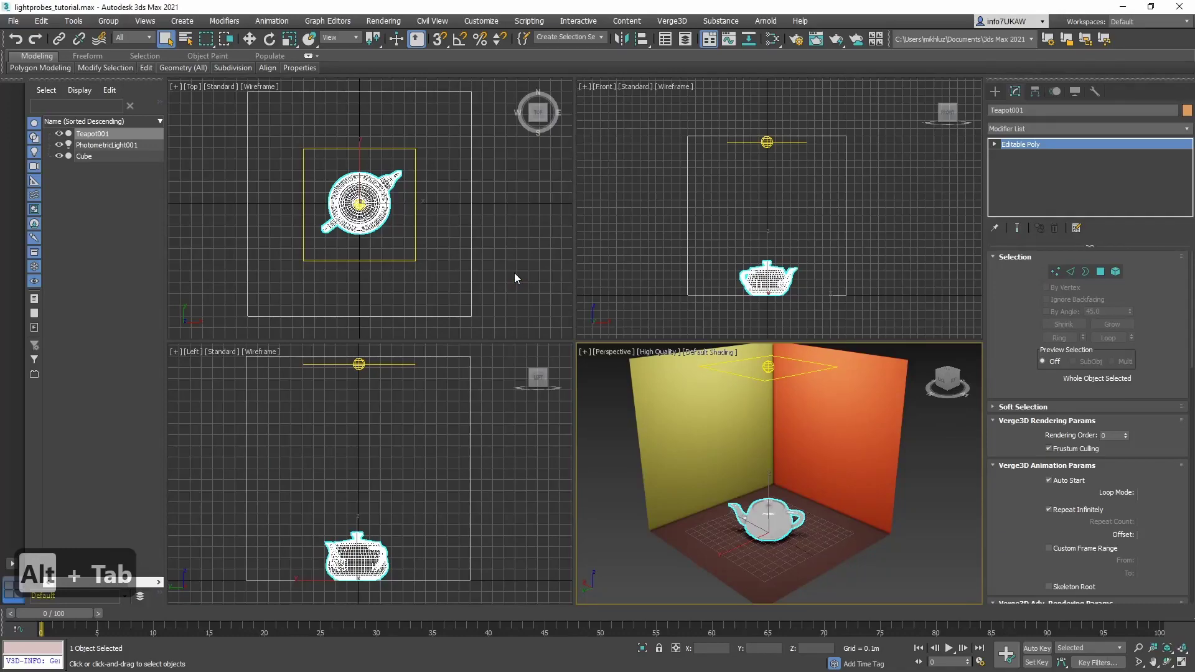
Create a Verge3D ReflCubemap helper with a roughly 1.1 m spherical influence centred on the teapot
left_click(996, 93)
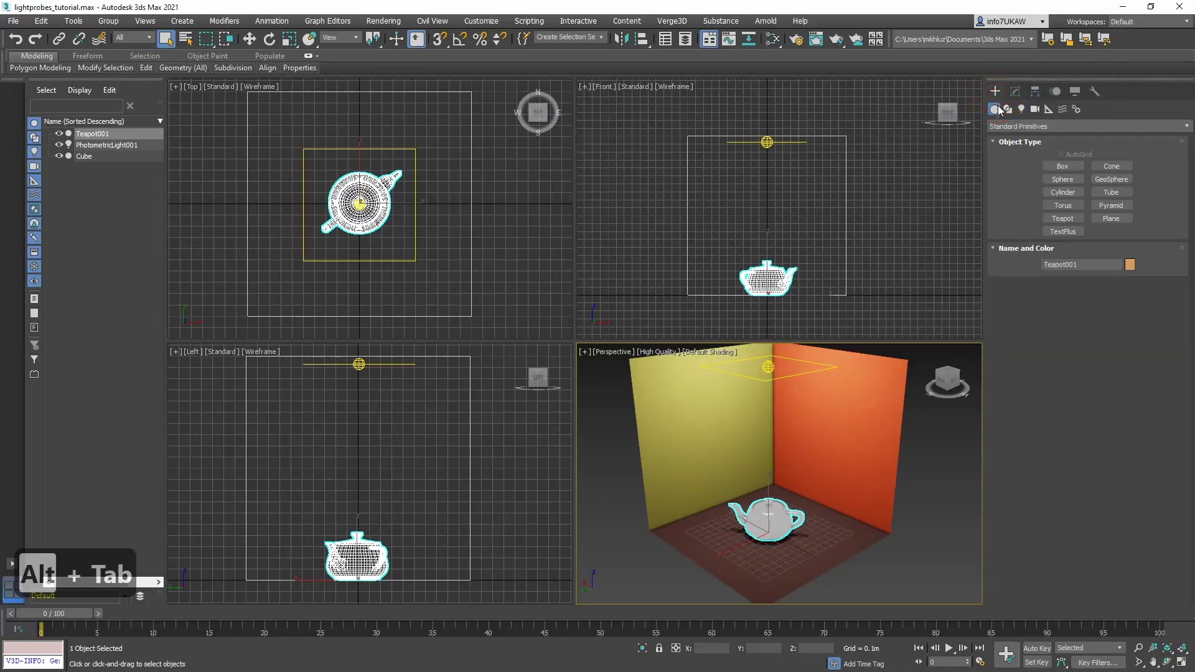
left_click(1050, 110)
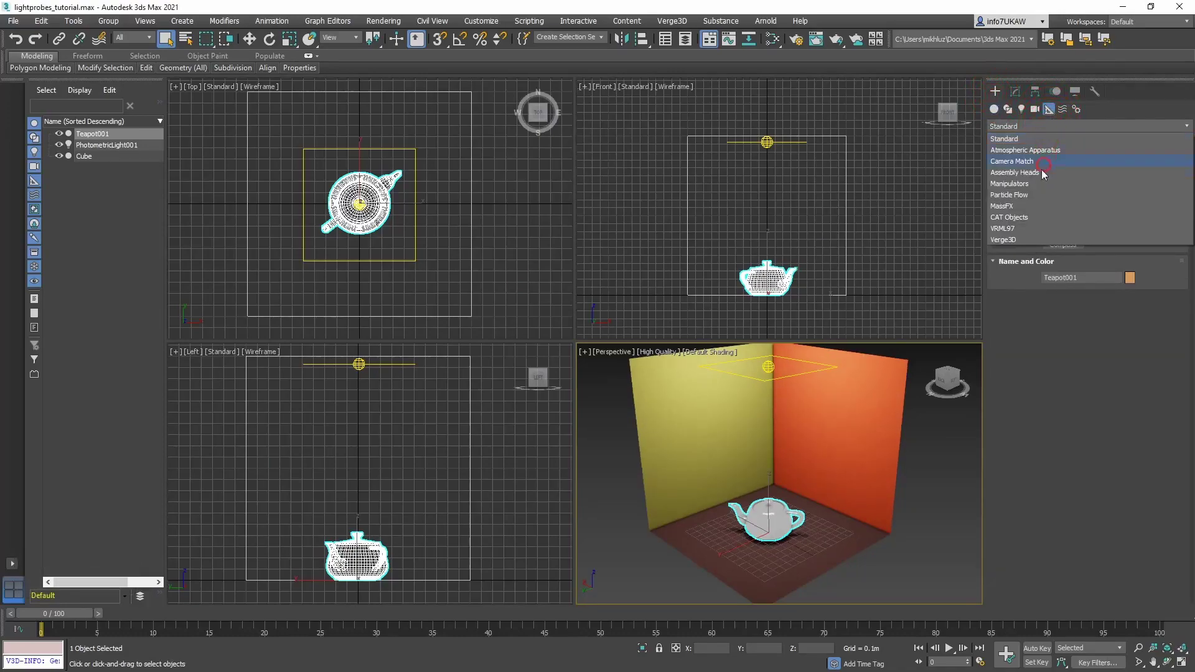
left_click(1025, 240)
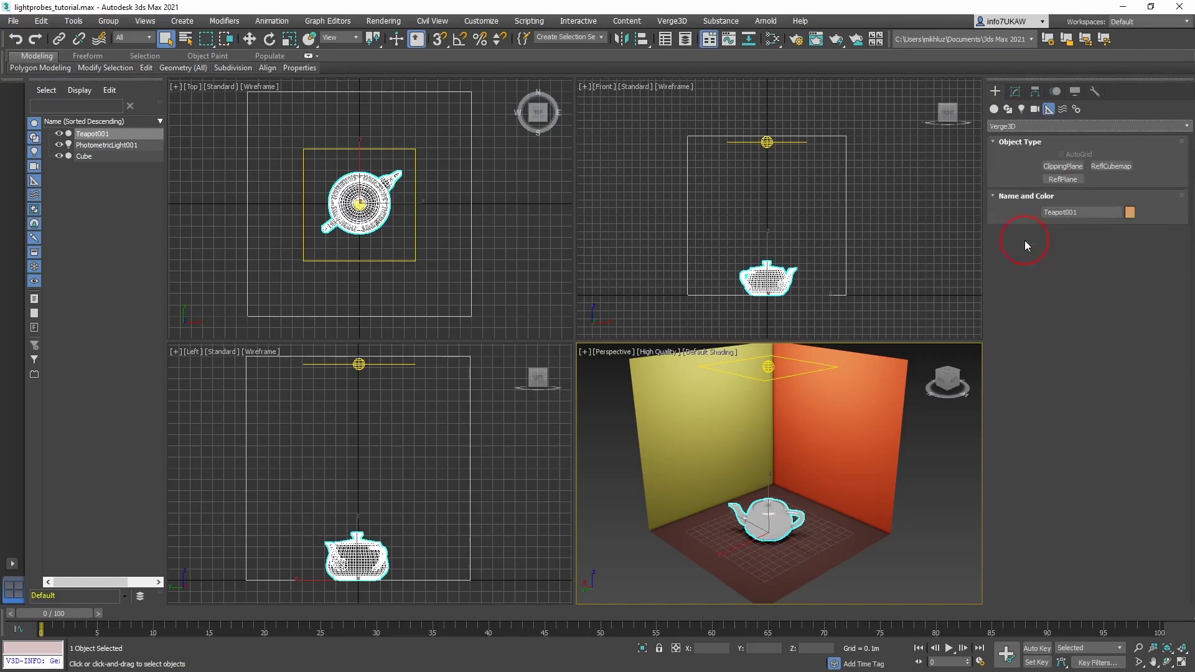
left_click(1115, 166)
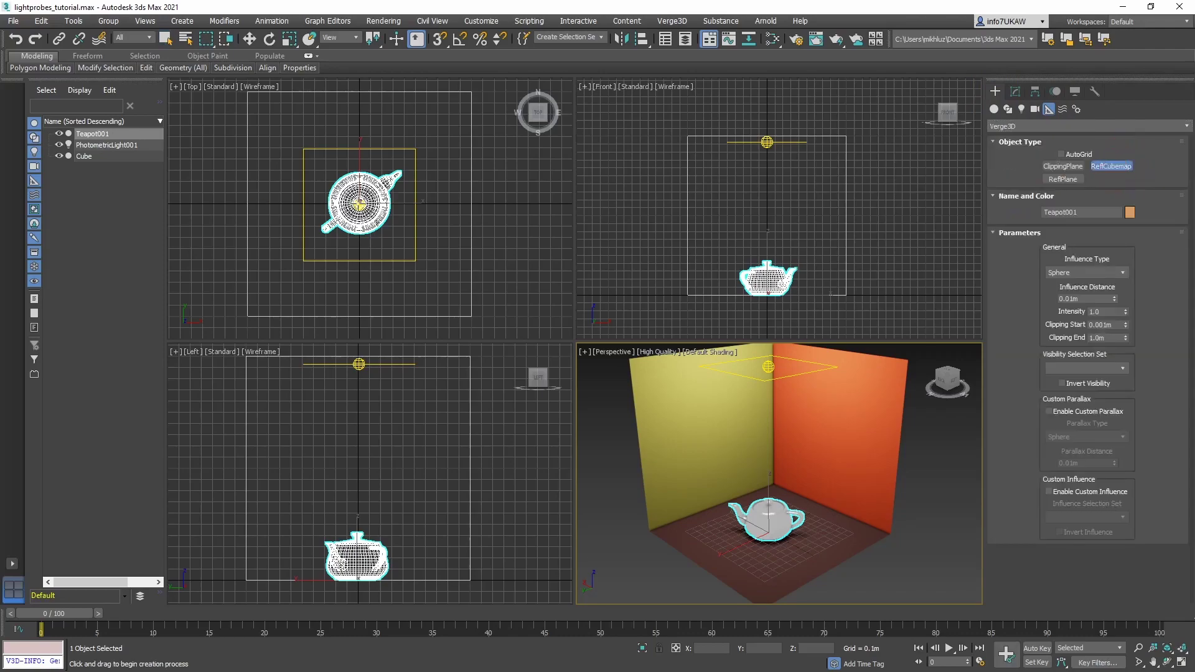
left_click_drag(360, 204, 440, 267)
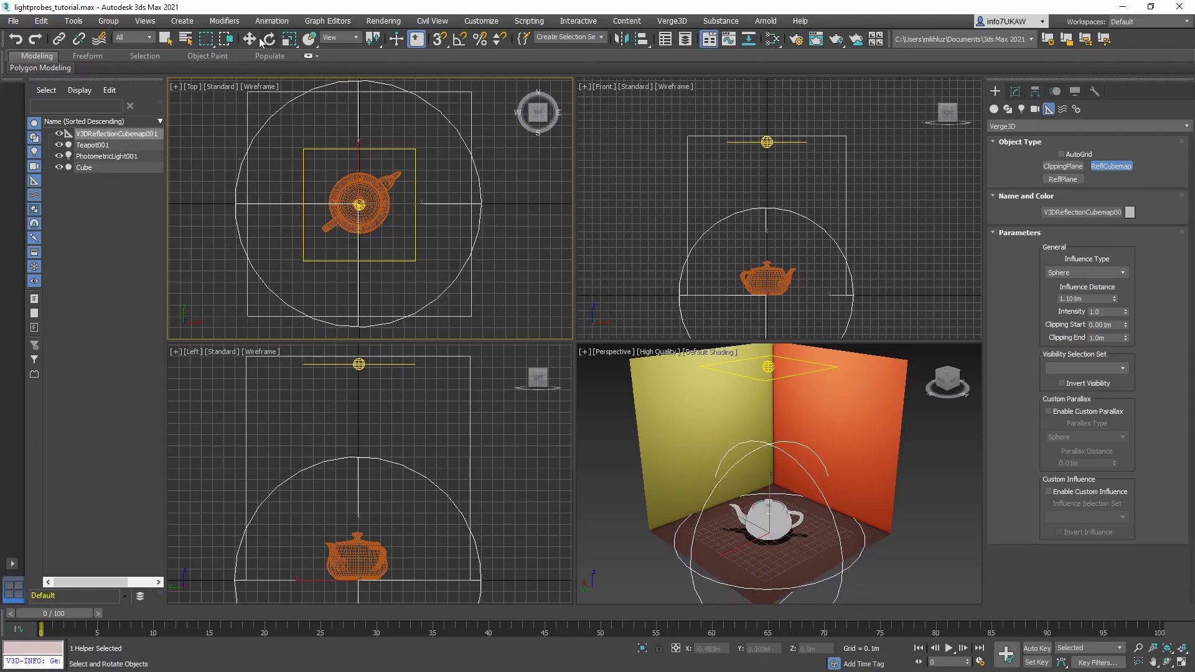
Raise the cubemap helper to mid-room height in the Left viewport
key("w")
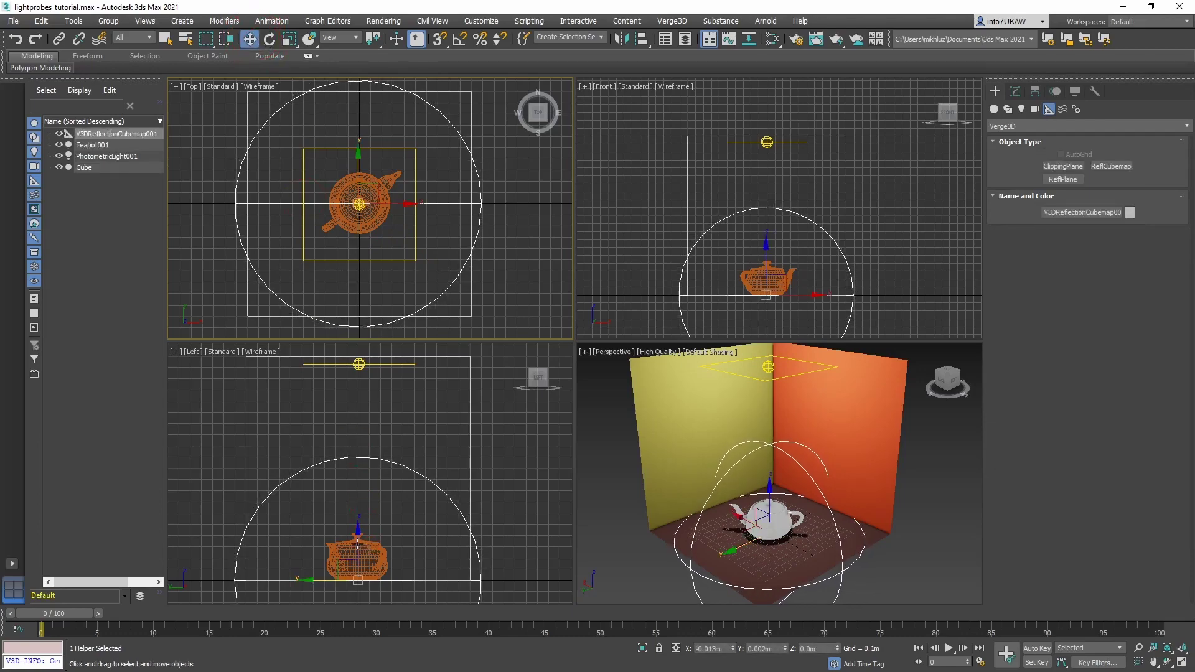
mouse_move(358, 543)
left_mouse_down()
mouse_move(364, 435)
mouse_move(379, 419)
left_mouse_up()
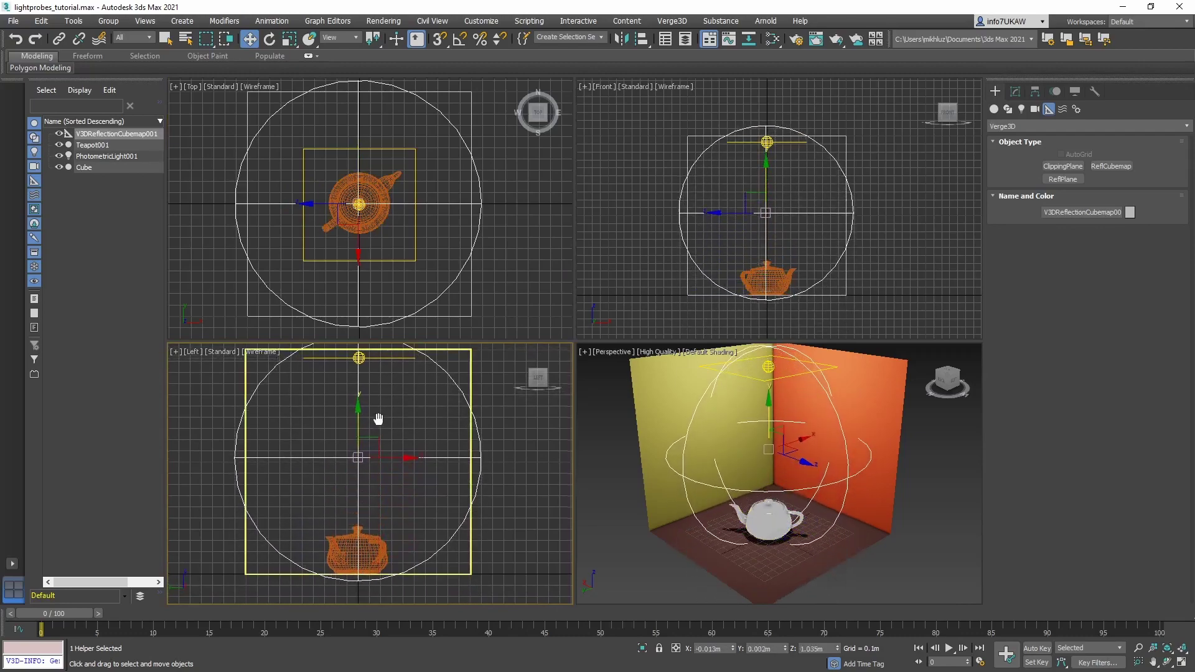
left_click(1016, 91)
Give the cubemap a Box influence with a 2.0 m clipping end and export a browser preview
scroll(1047, 277, "down", 5)
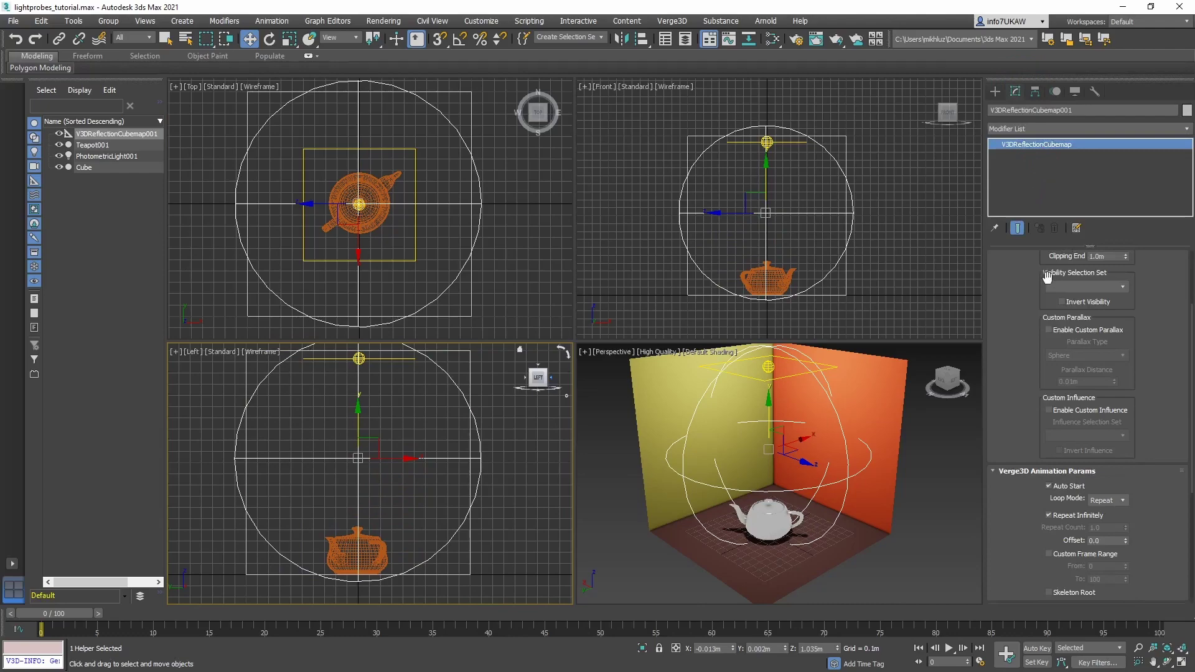
scroll(1047, 277, "up", 4)
scroll(1088, 298, "up", 1)
left_click(1089, 298)
left_click(1072, 316)
type("2")
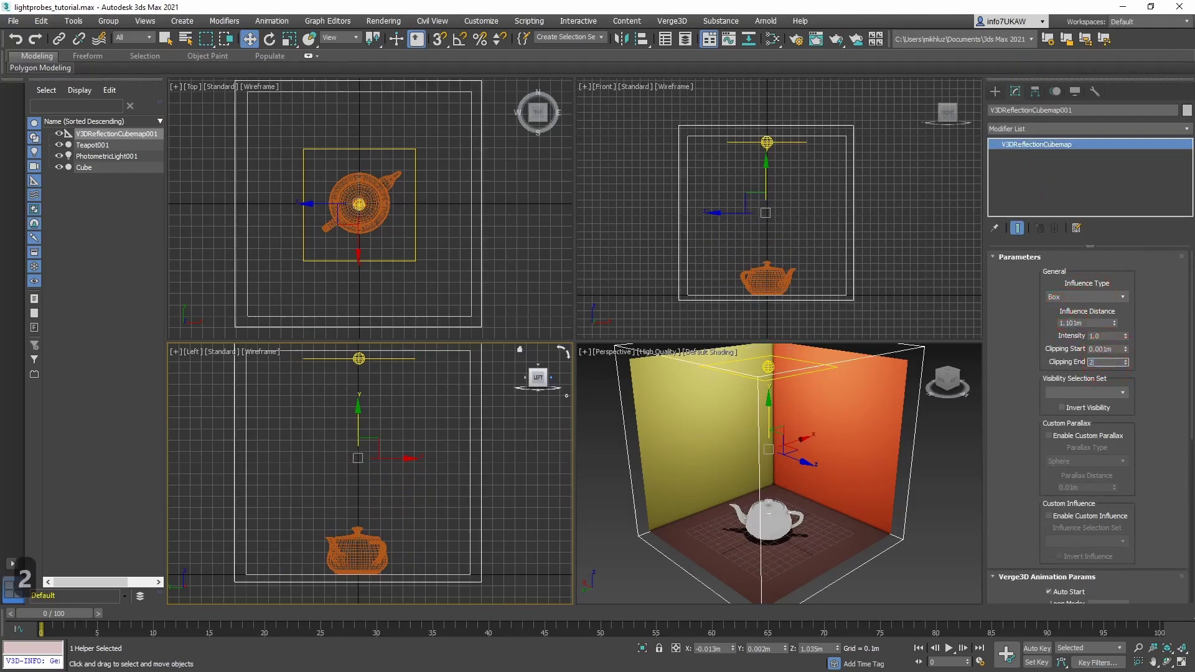
key("Return")
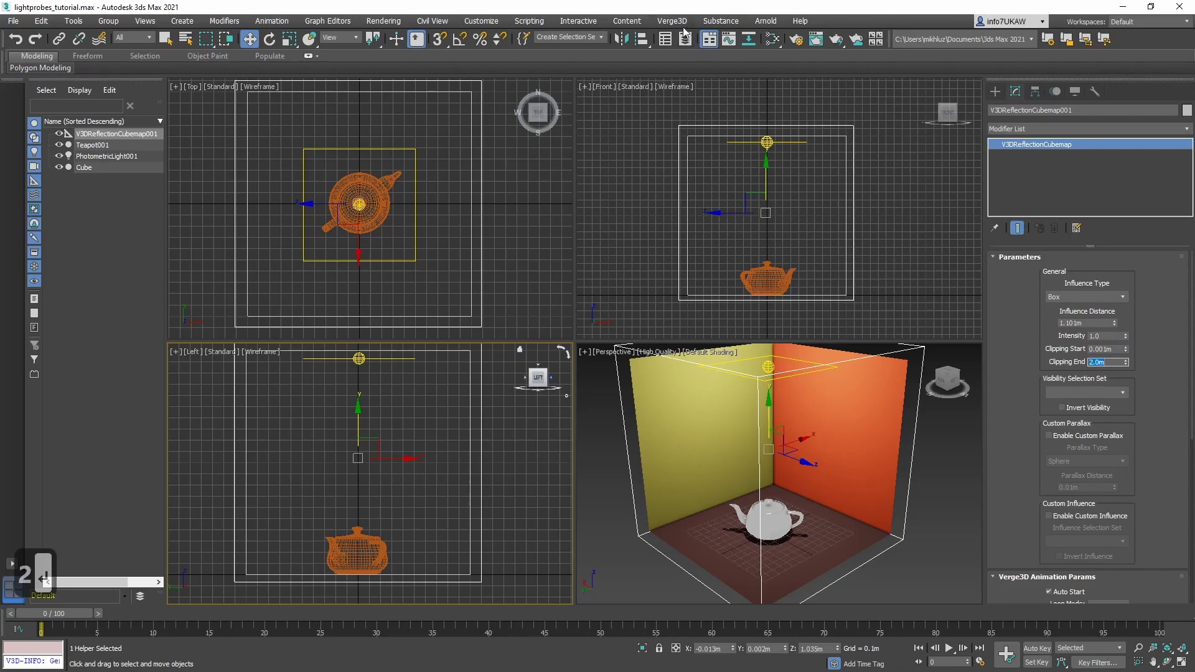
left_click(676, 22)
left_click(679, 39)
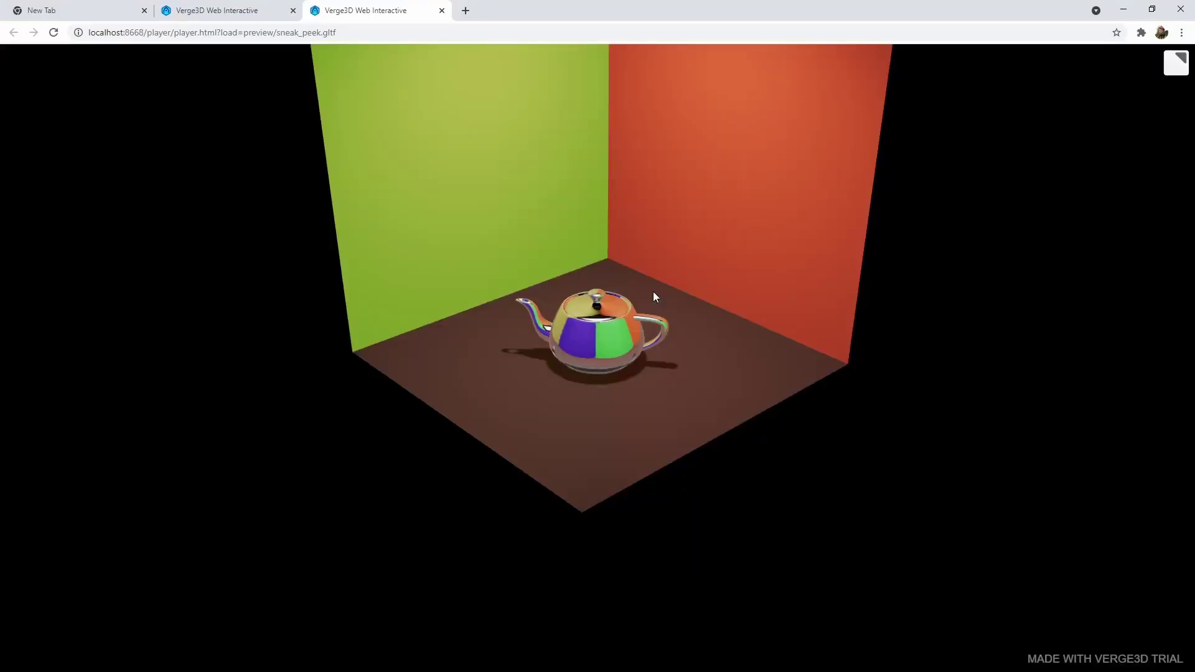
Orbit the preview to see the teapot mirroring the green and purple walls, then return to 3ds Max
mouse_move(514, 297)
left_mouse_down()
mouse_move(610, 295)
mouse_move(609, 342)
mouse_move(483, 315)
mouse_move(639, 311)
mouse_move(558, 309)
mouse_move(539, 357)
mouse_move(539, 331)
mouse_move(659, 329)
mouse_move(566, 385)
mouse_move(595, 320)
mouse_move(561, 442)
mouse_move(618, 478)
mouse_move(569, 532)
left_mouse_up()
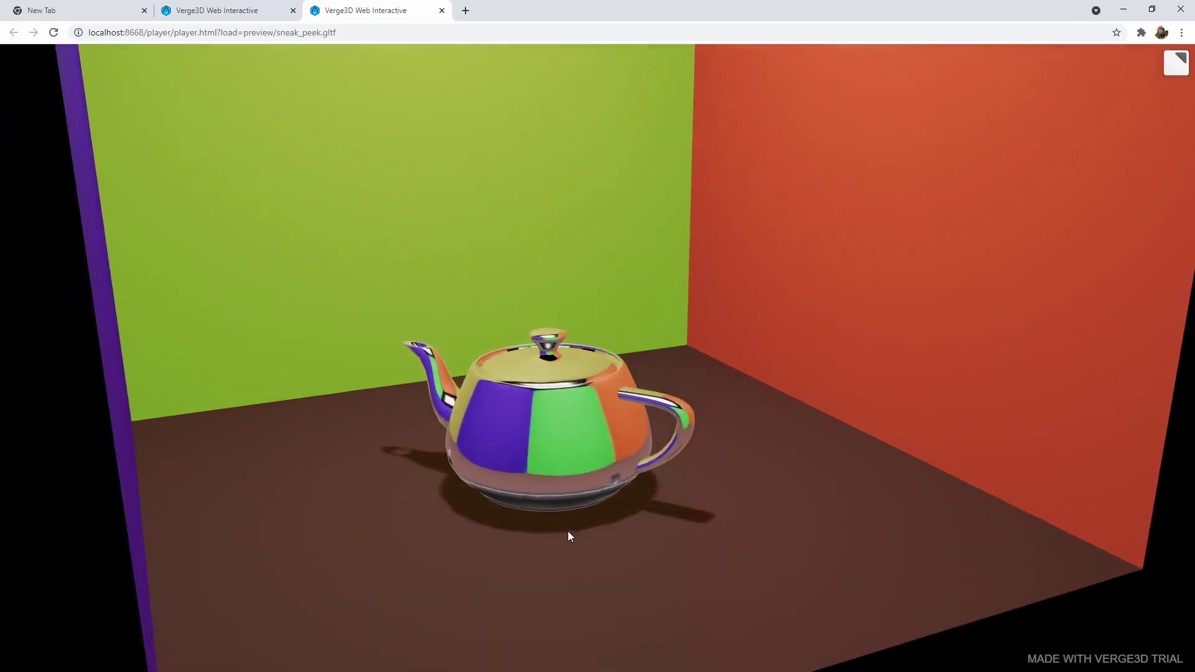
key("alt+Tab")
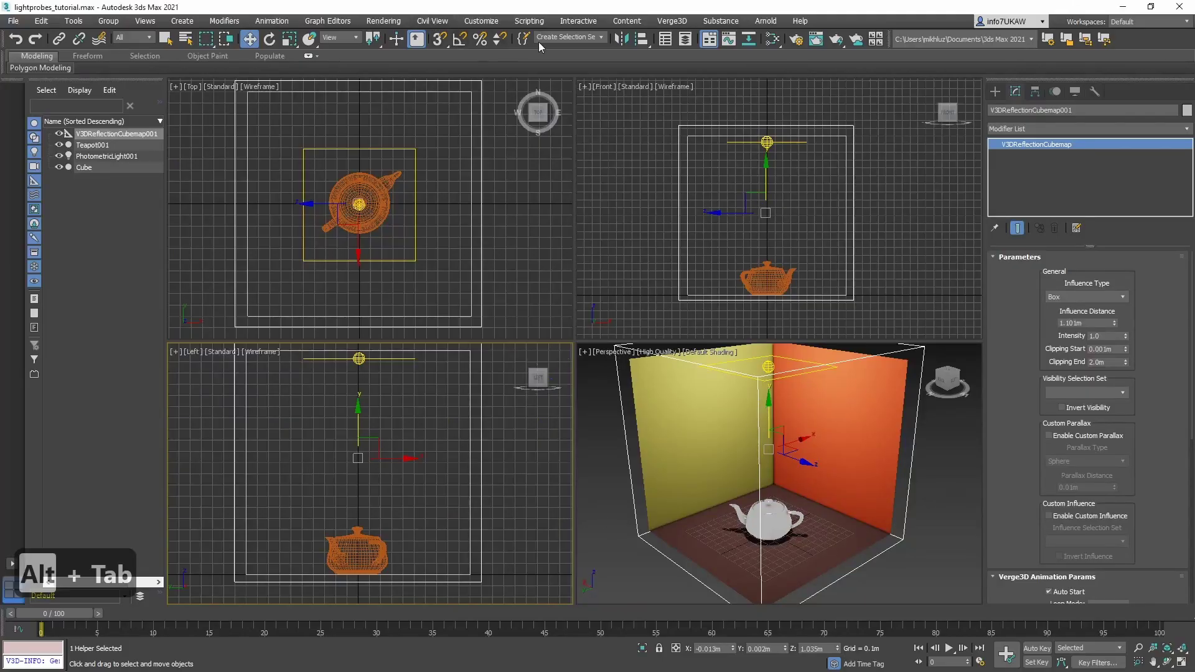
Create a named selection set 'room' containing the Cube room object
left_click(523, 40)
left_click_drag(480, 166, 434, 177)
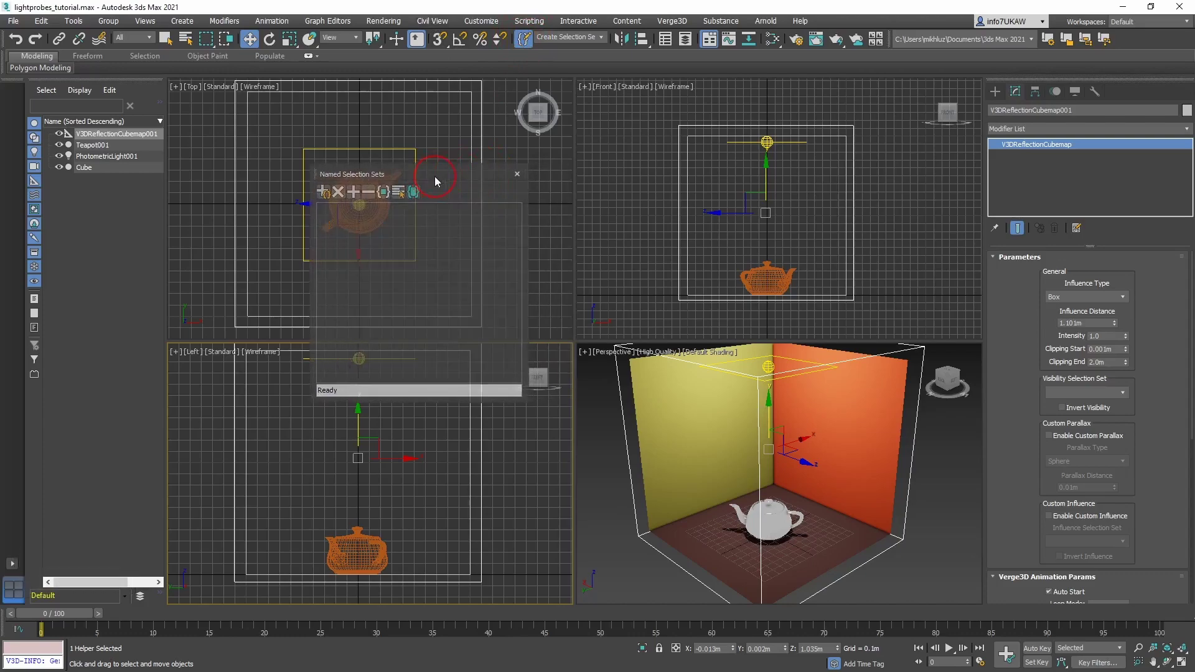
left_click(686, 145)
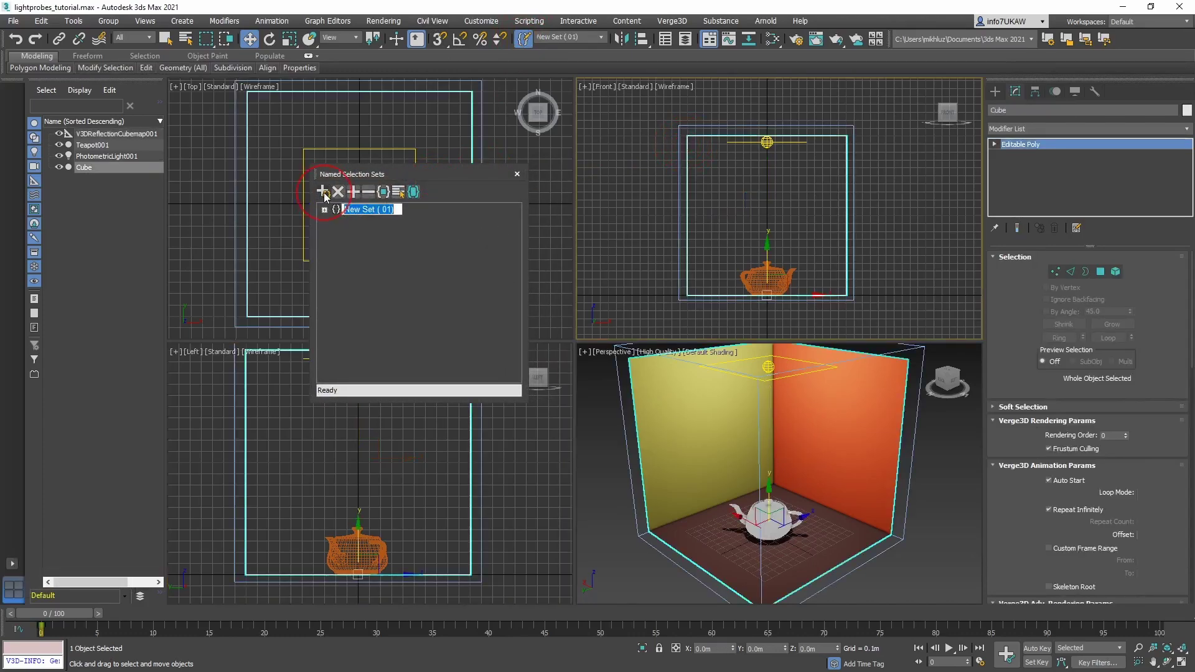
type("room")
key("Return")
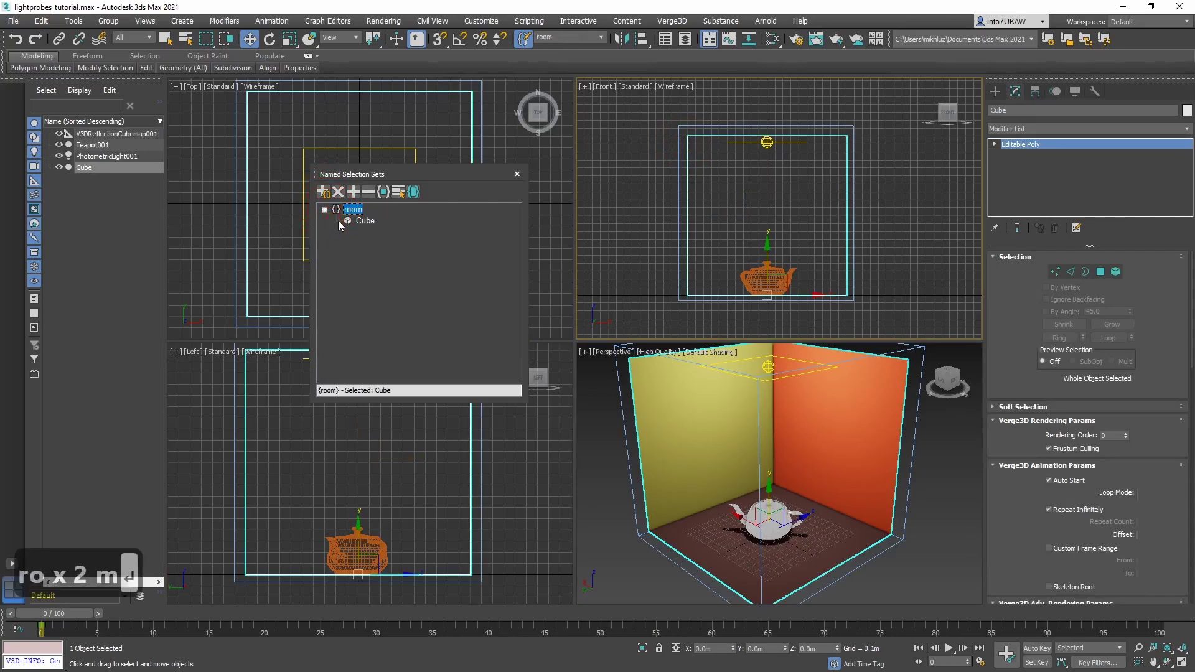
left_click(363, 221)
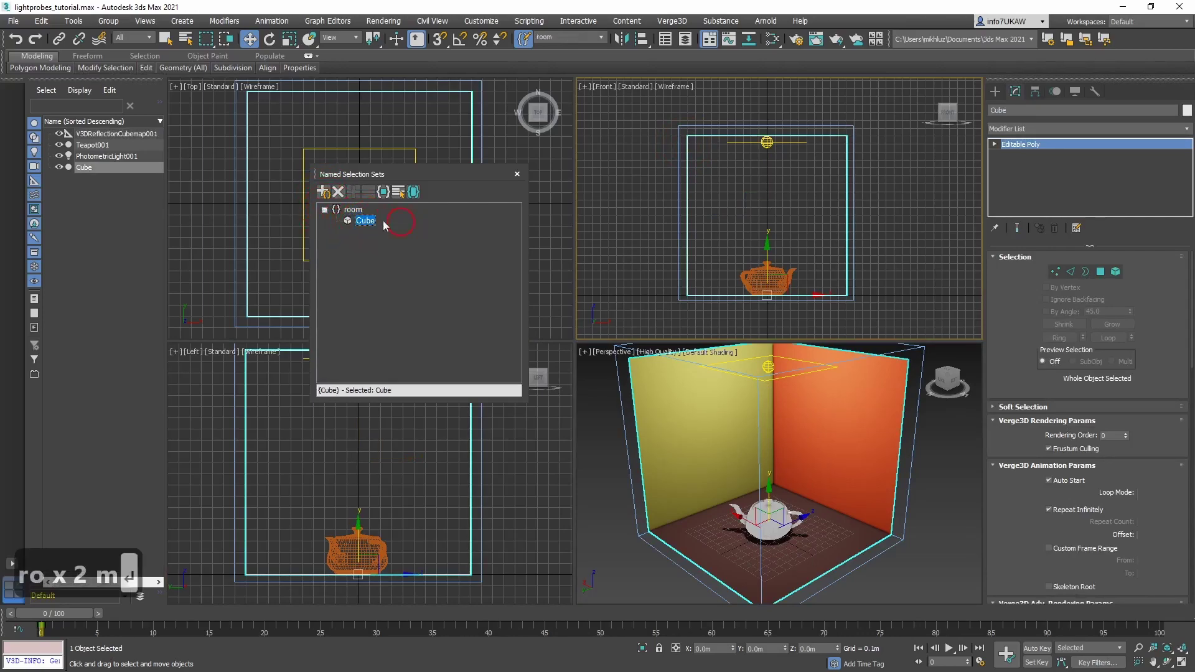
left_click(517, 173)
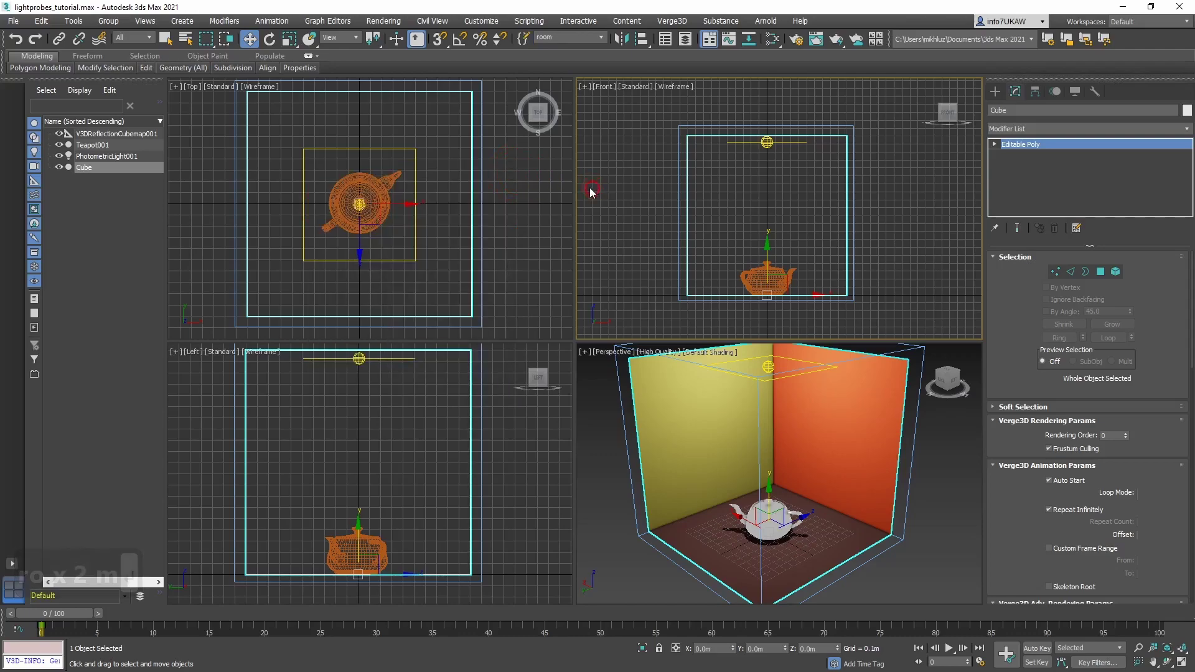
Set the cubemap's Visibility Selection Set to room, then orbit the refreshed preview and return
left_click(852, 127)
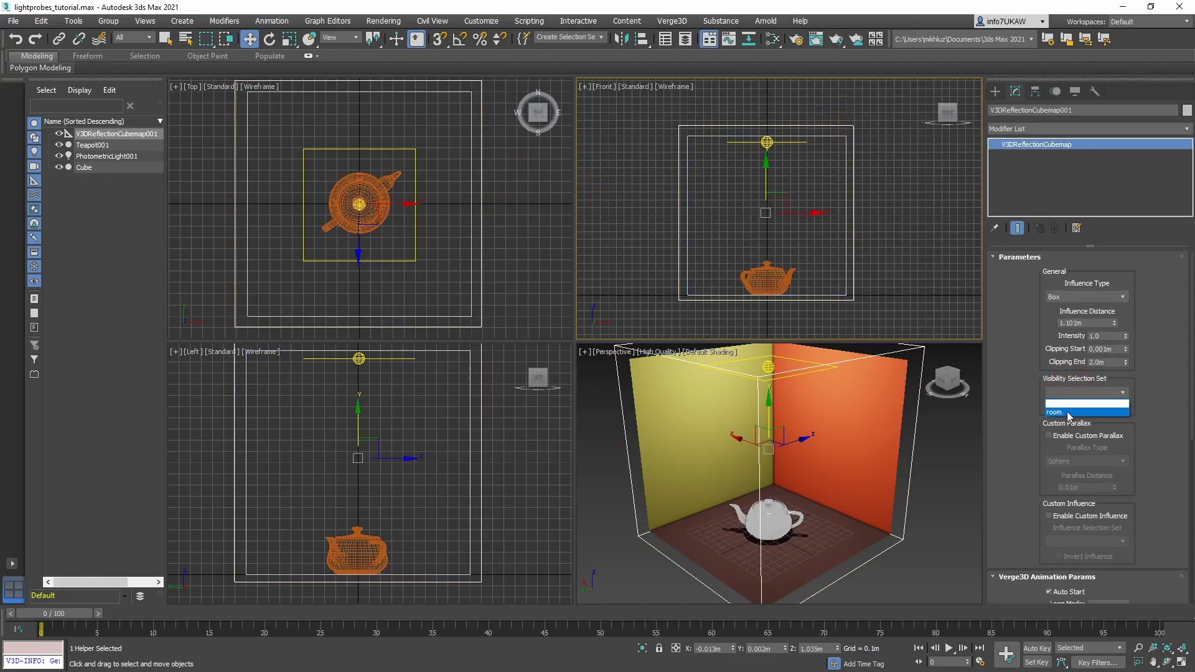
left_click(1069, 414)
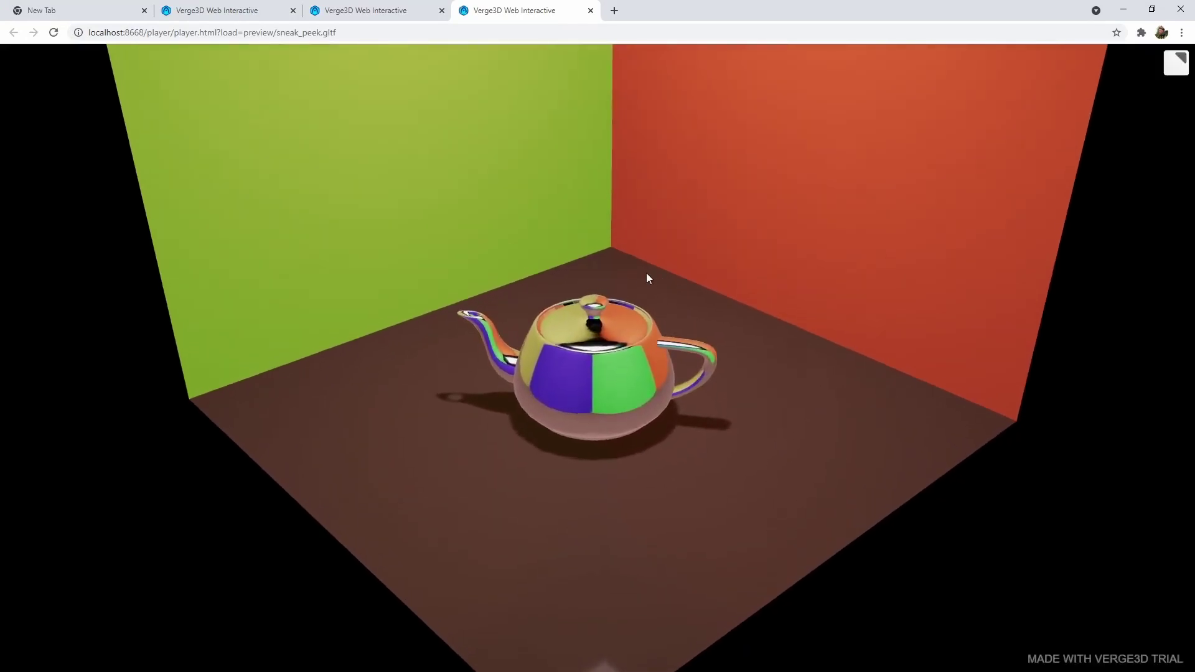
mouse_move(647, 278)
left_mouse_down()
mouse_move(702, 222)
mouse_move(745, 200)
left_mouse_up()
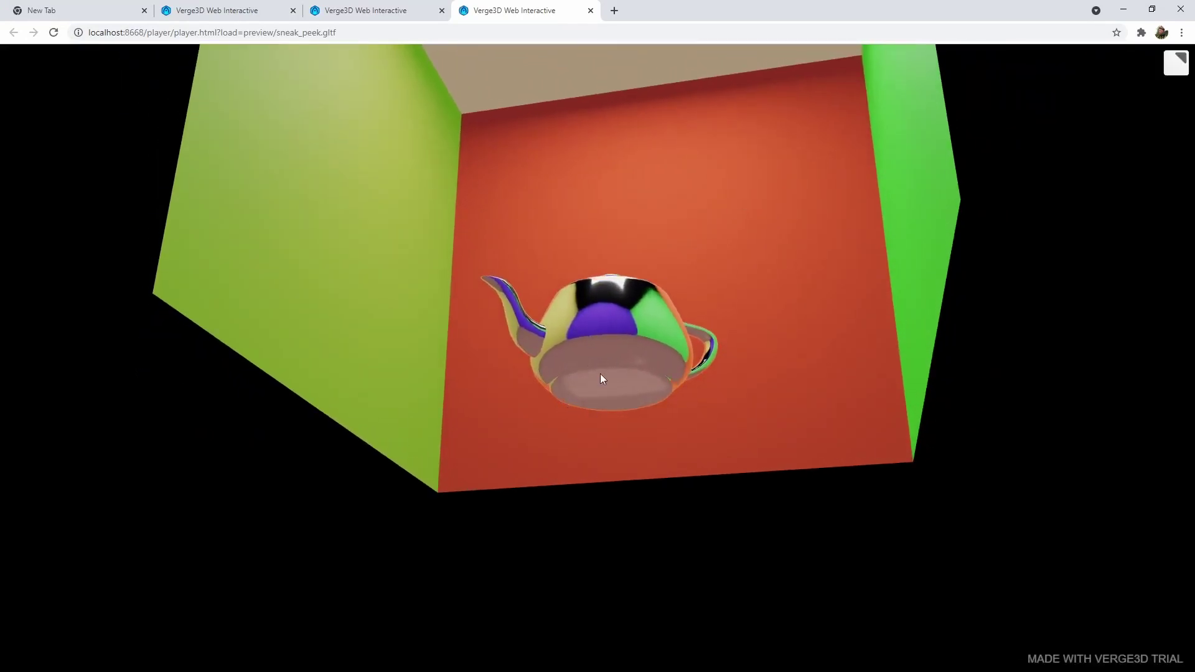
mouse_move(601, 374)
left_mouse_down()
mouse_move(619, 354)
mouse_move(590, 452)
mouse_move(606, 414)
left_mouse_up()
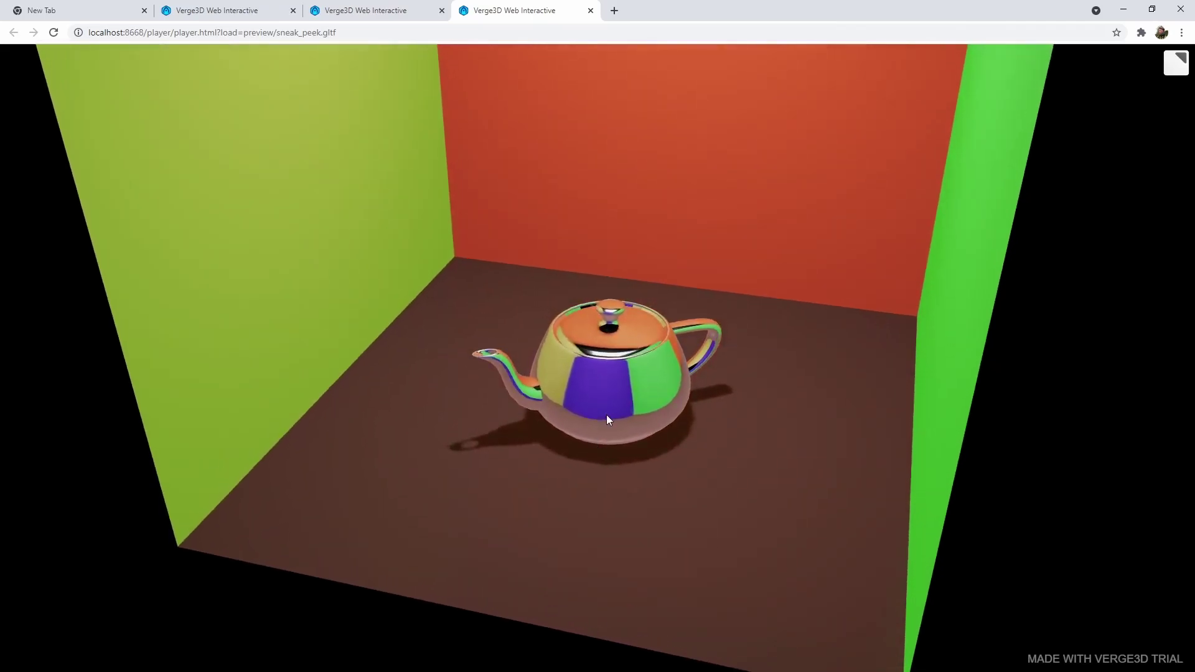
key("alt+Tab")
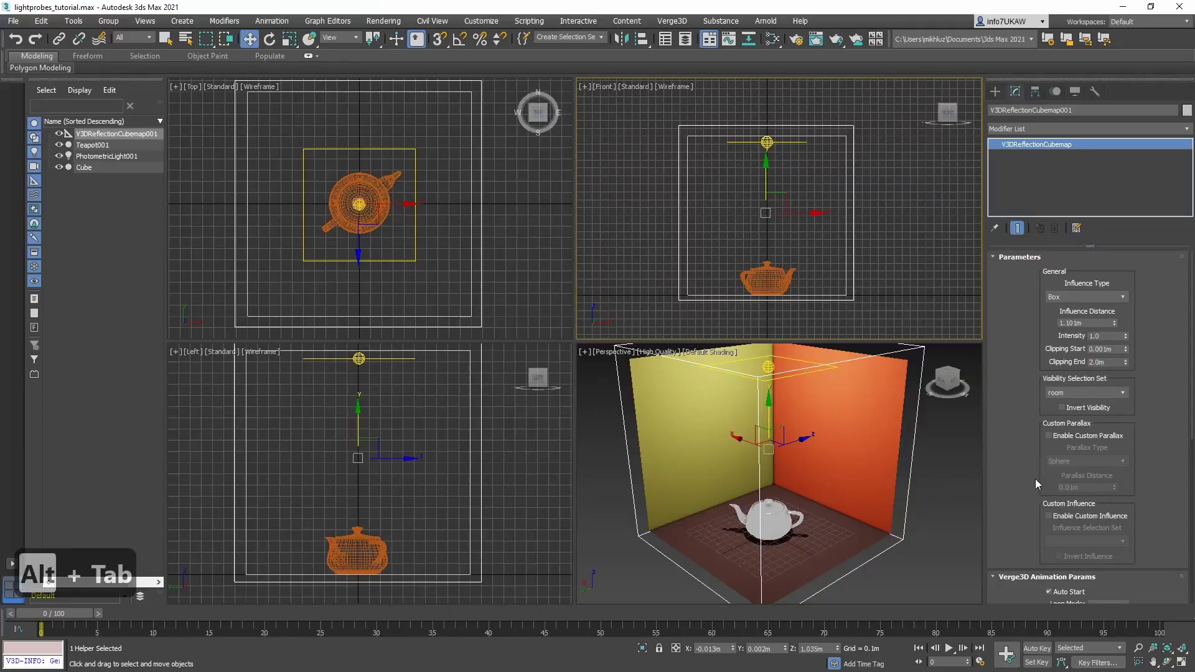
Enable the cubemap's custom influence using the inverted room selection set
scroll(1036, 480, "down", 2)
left_click(1061, 505)
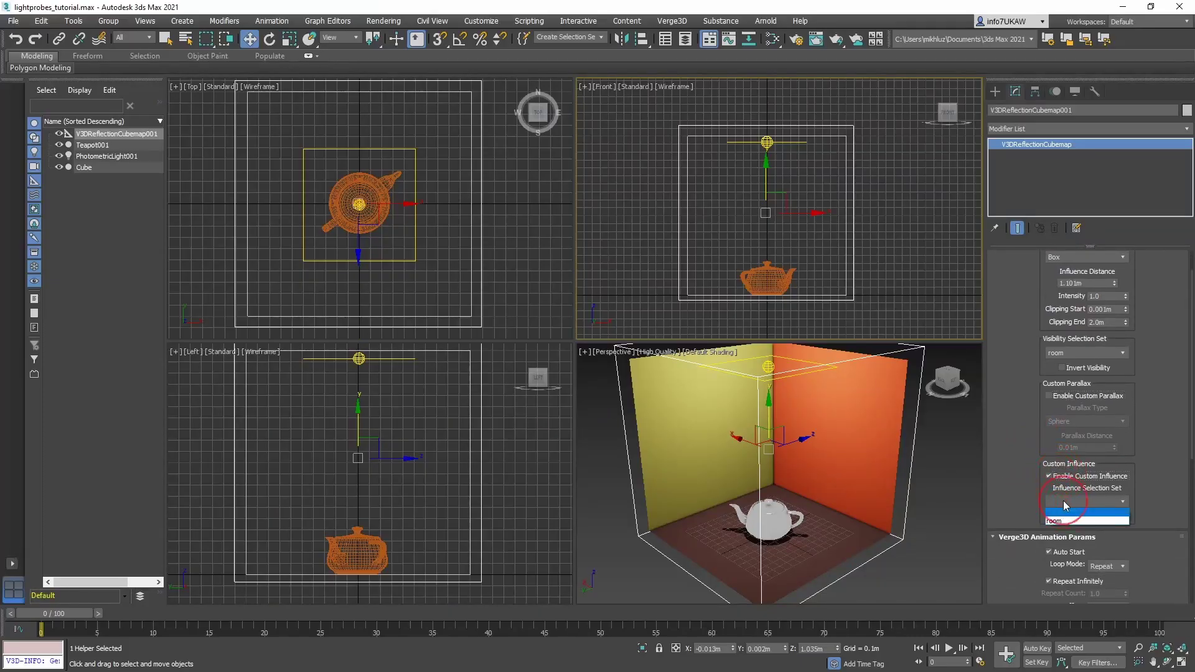
left_click(1059, 521)
Launch a fresh Verge3D Sneak Peek preview of the updated scene
key("alt+Tab")
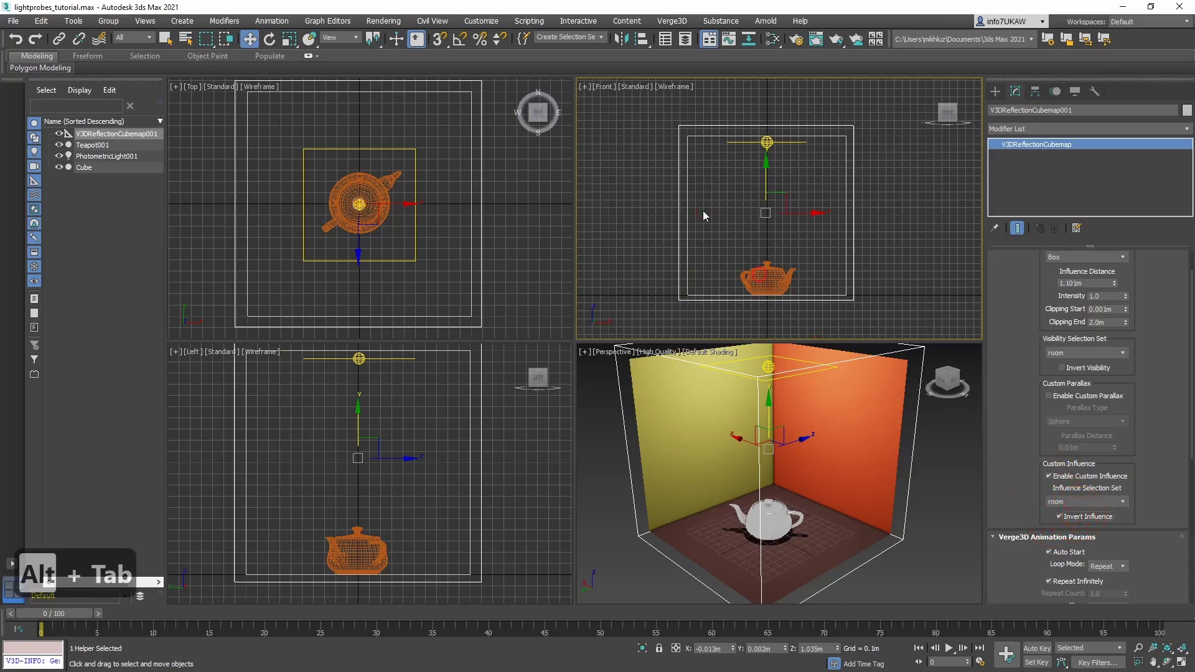
left_click(672, 21)
left_click(679, 52)
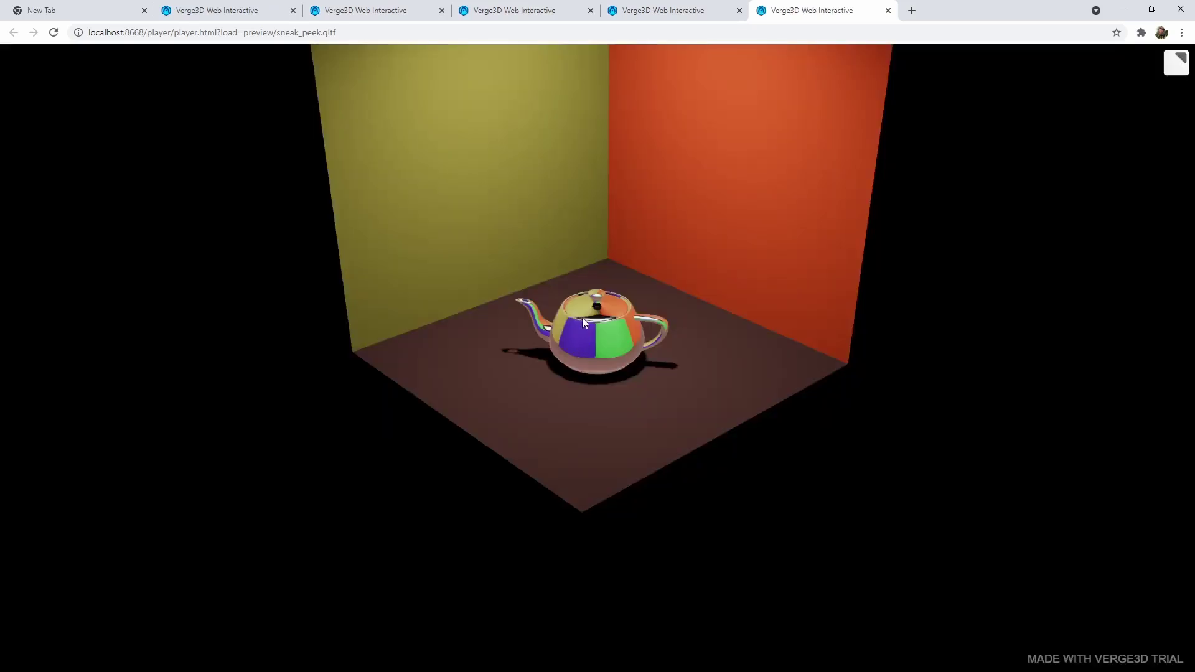
left_click_drag(625, 234, 548, 307)
left_click_drag(651, 307, 394, 307)
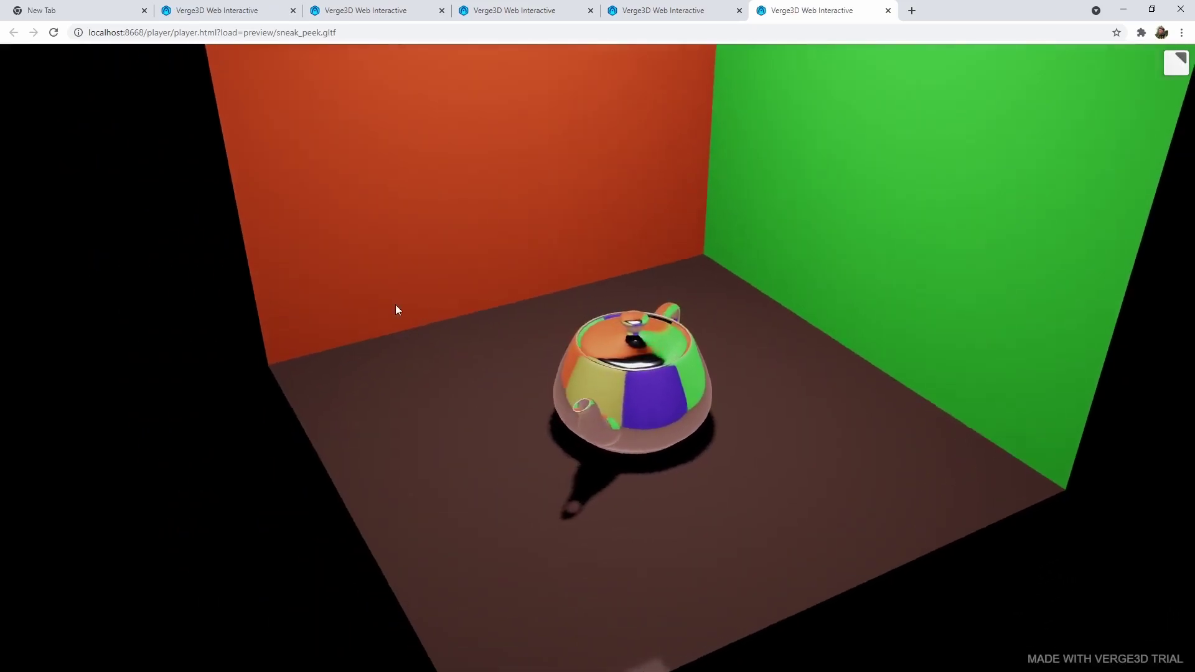
mouse_move(622, 285)
left_mouse_down()
mouse_move(608, 288)
mouse_move(726, 232)
mouse_move(574, 266)
mouse_move(622, 266)
mouse_move(641, 326)
left_mouse_up()
Select the floor polygon of the Cube in Polygon sub-object mode
key("alt+Tab")
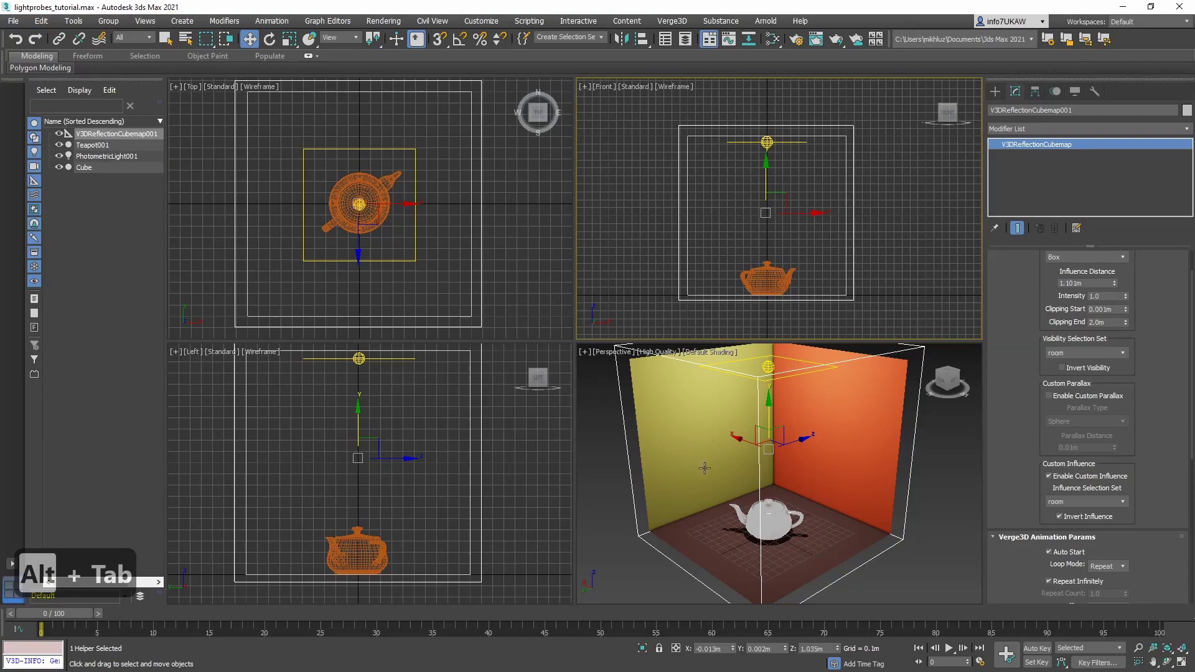
left_click(842, 531)
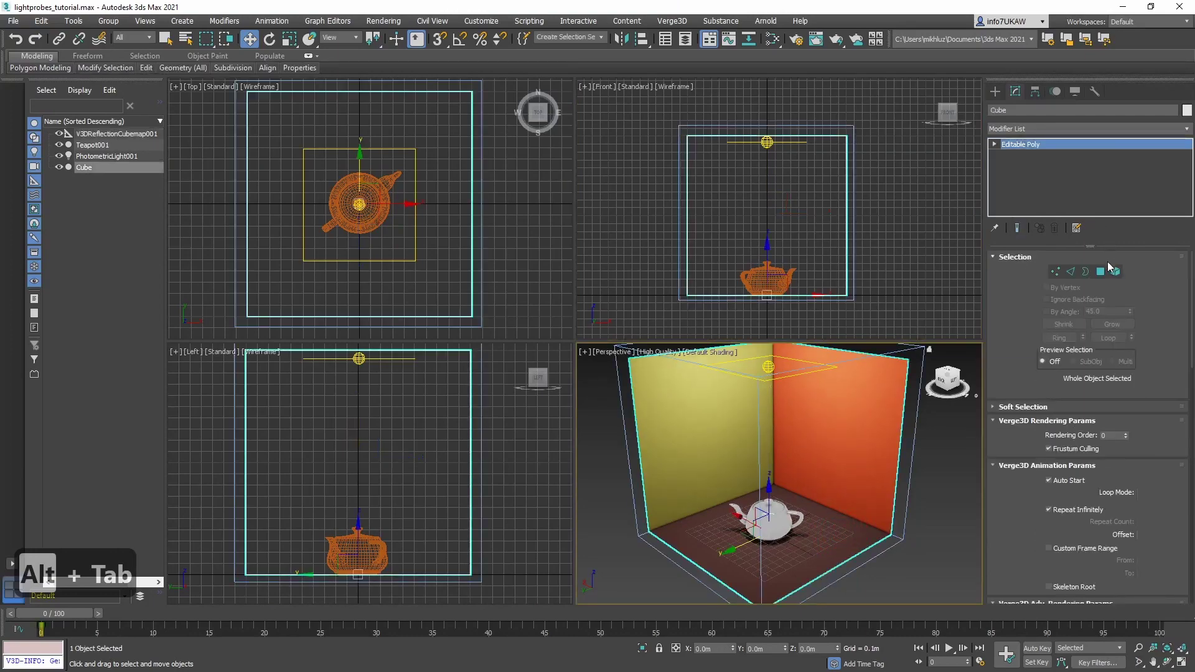
left_click(1101, 272)
left_click(829, 552)
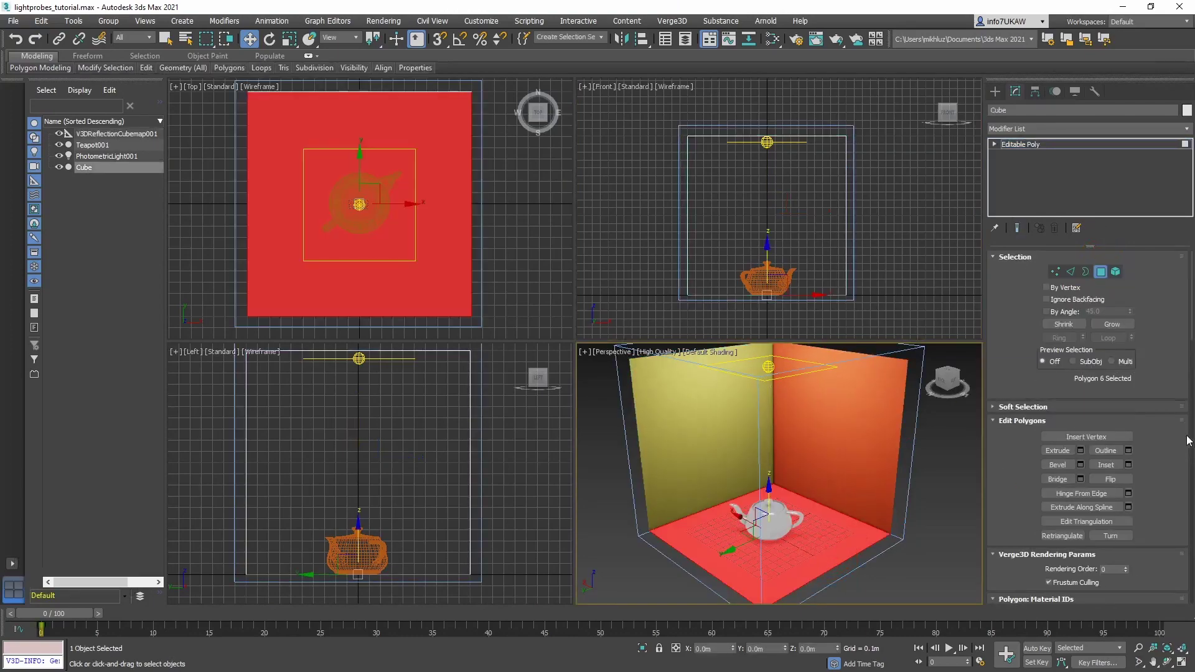
Detach the floor polygon as a separate object named 'floor' and exit sub-object level
scroll(1151, 437, "down", 2)
scroll(1150, 436, "down", 2)
scroll(1150, 437, "down", 2)
scroll(1151, 436, "down", 2)
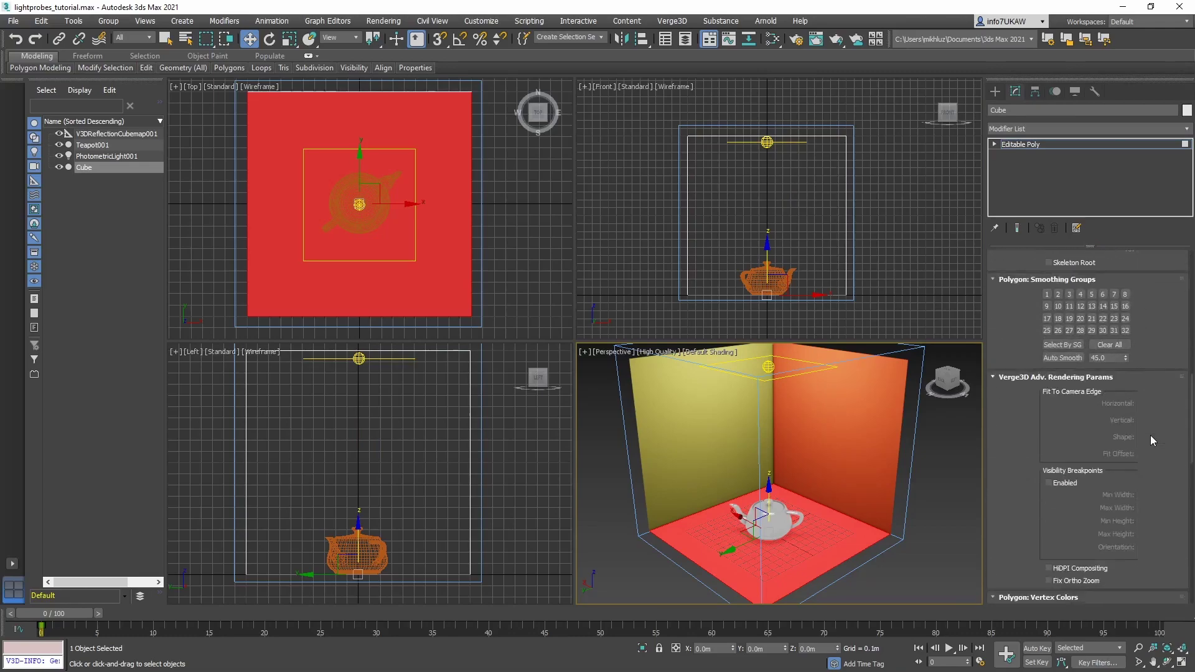
scroll(1151, 435, "down", 2)
scroll(1149, 439, "down", 2)
left_click(1115, 454)
type("fl")
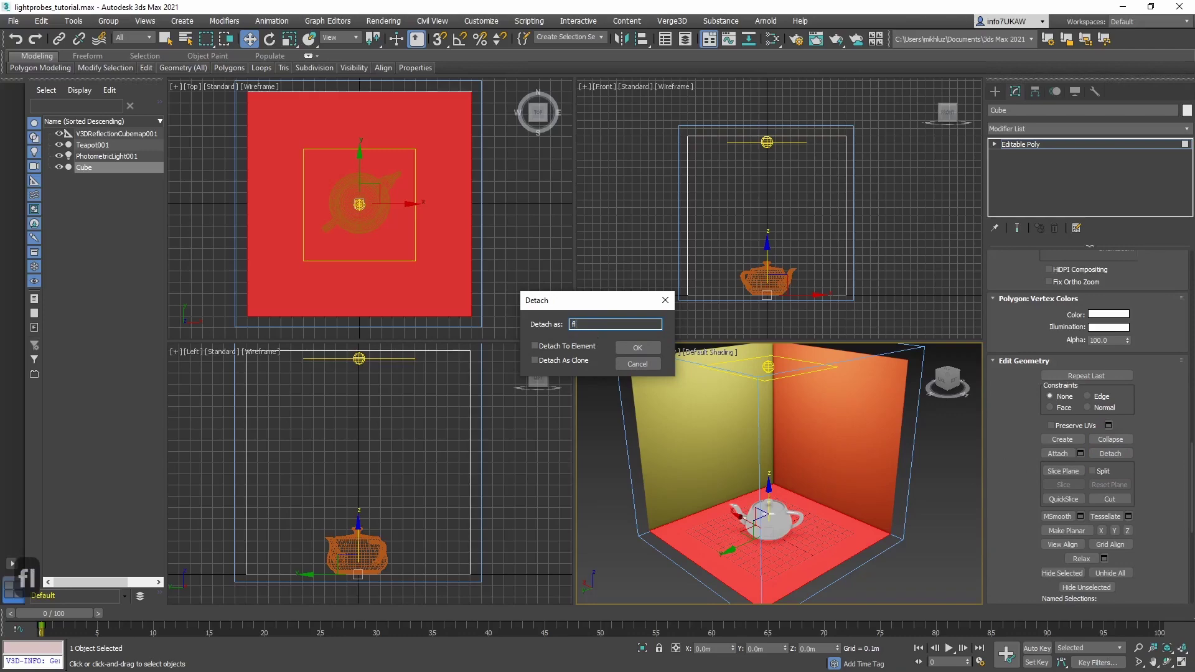
type("oor")
left_click(649, 343)
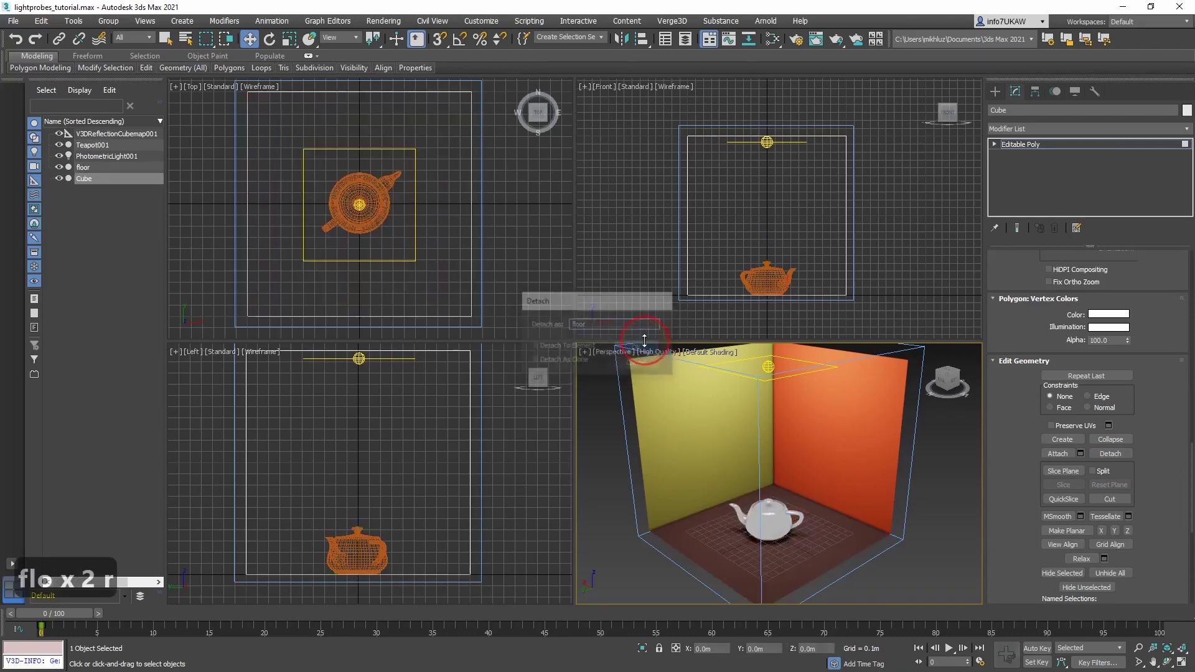
left_click(1072, 145)
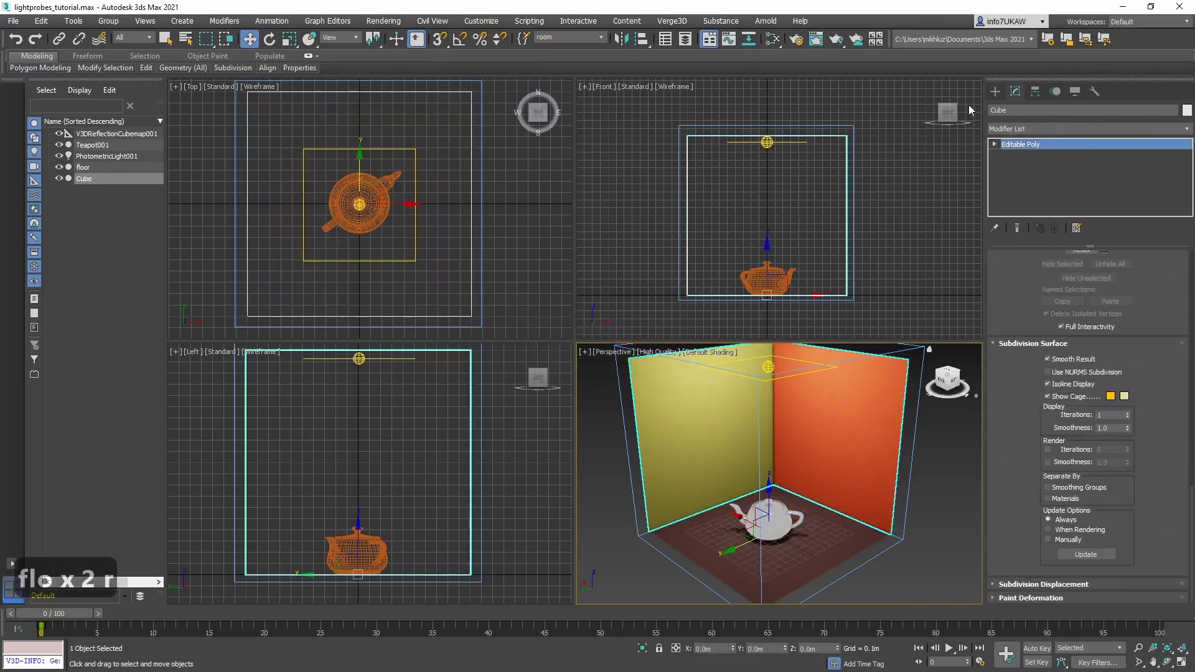
In the Slate Material Editor, delete the floor material's wire and assign the floor material to the floor object
left_click(994, 92)
left_click(383, 21)
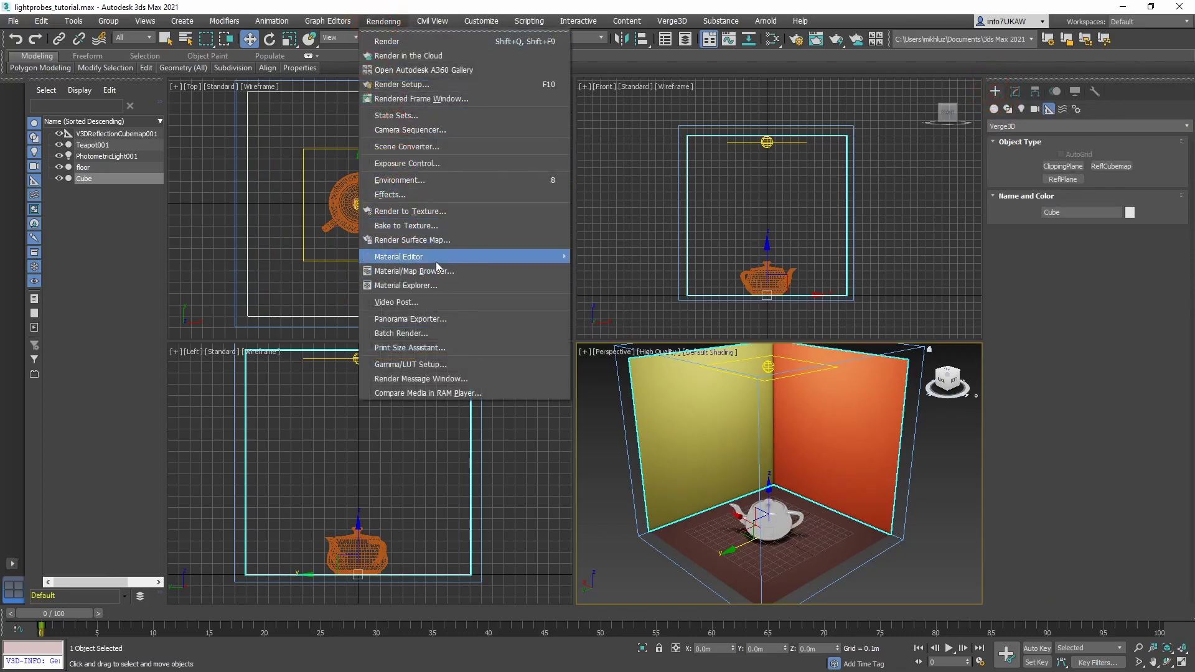
mouse_move(399, 256)
left_click(615, 271)
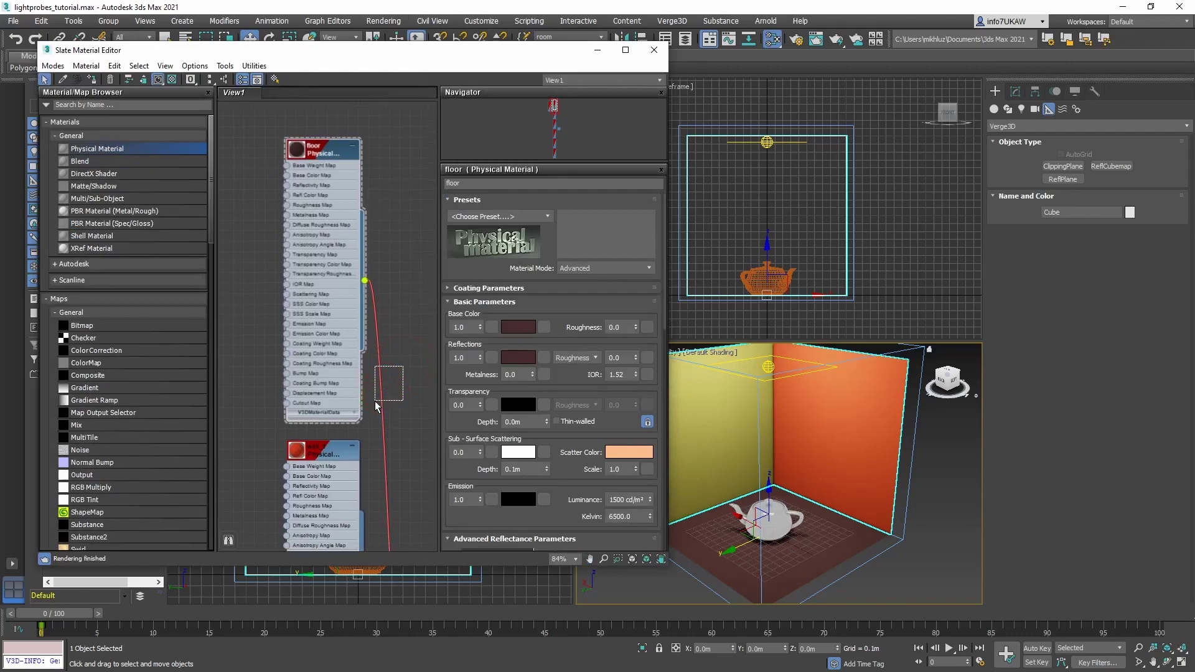
left_click_drag(375, 405, 375, 405)
key("Delete")
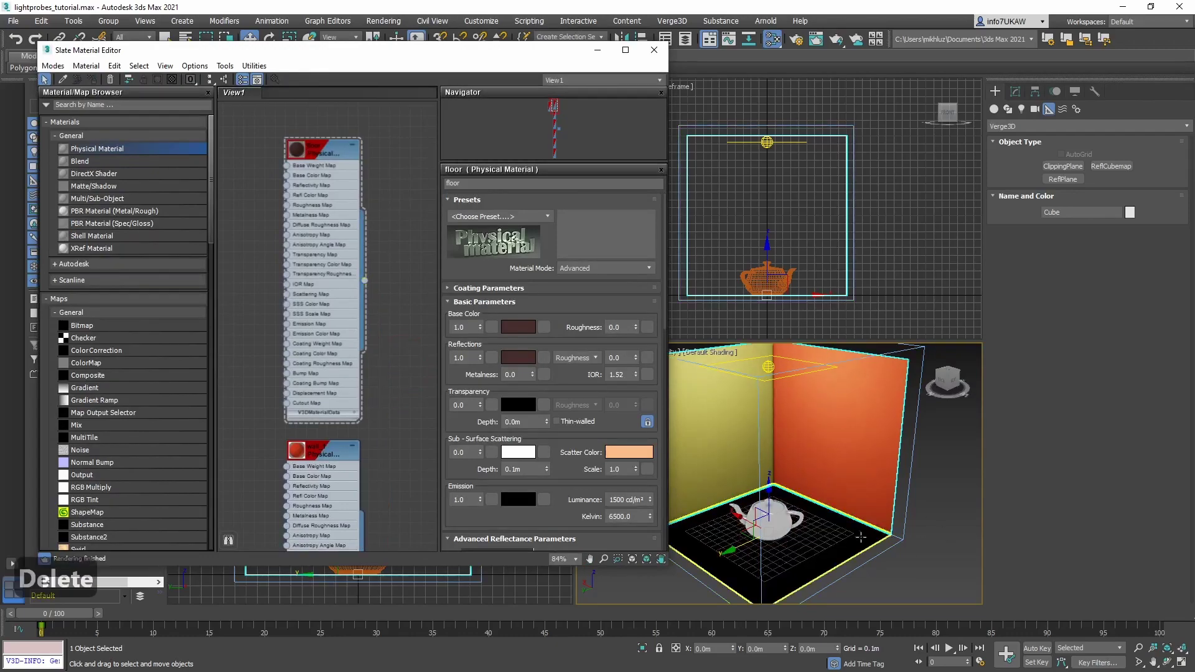
left_click(313, 149)
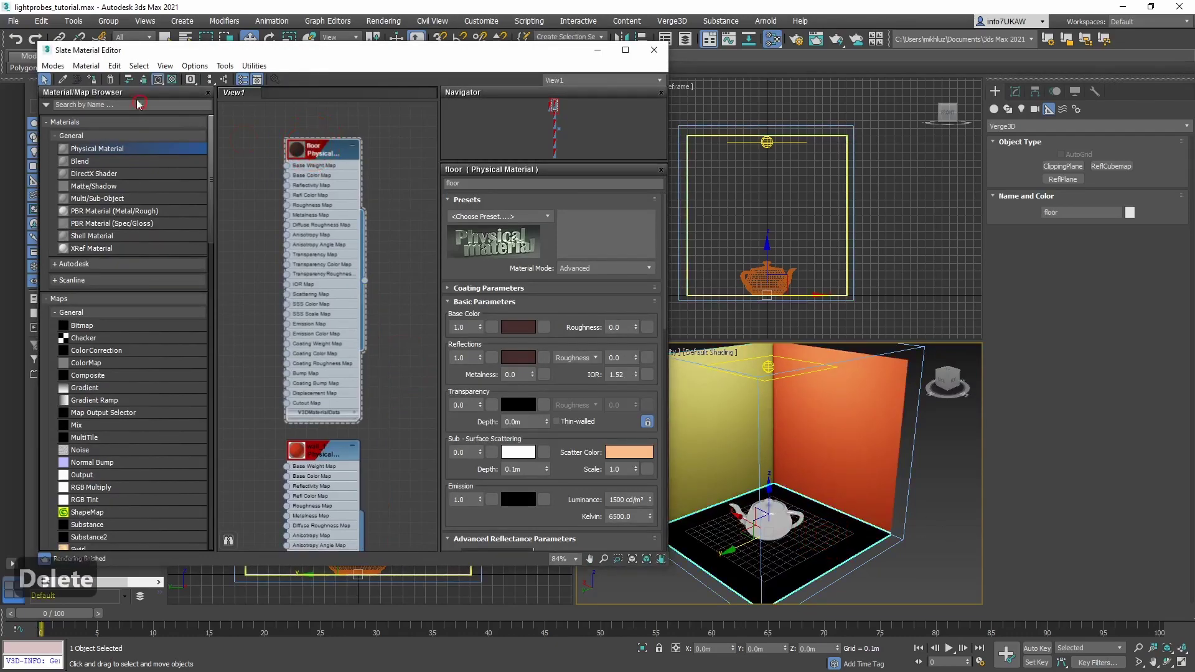
left_click(91, 79)
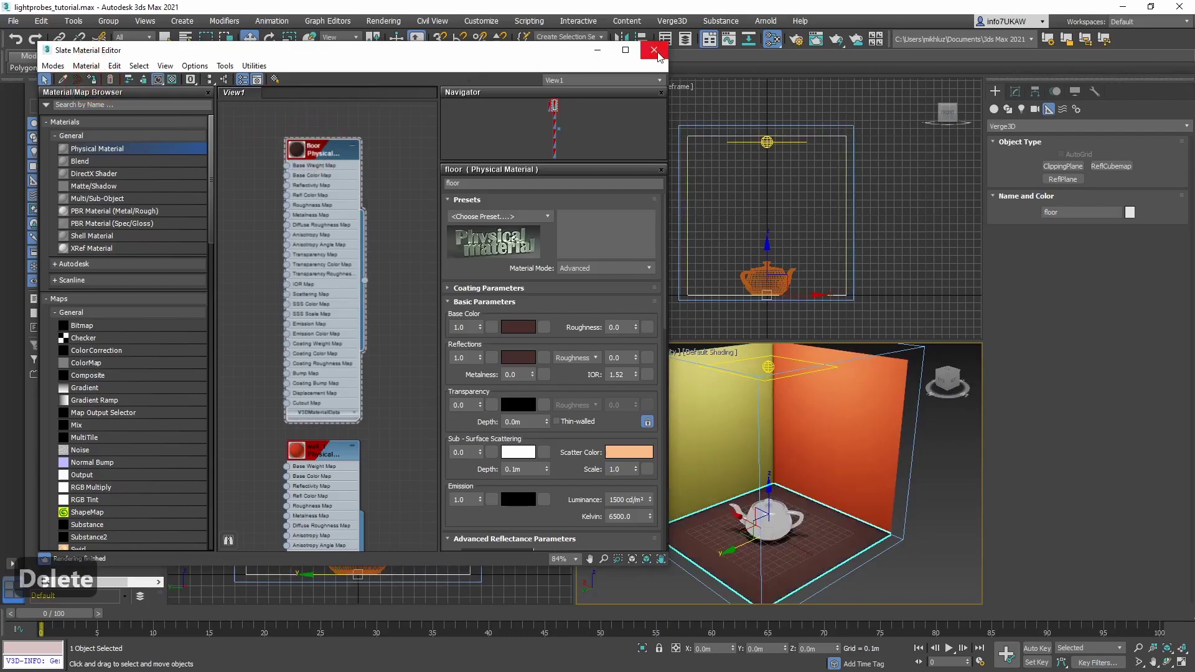
left_click(653, 51)
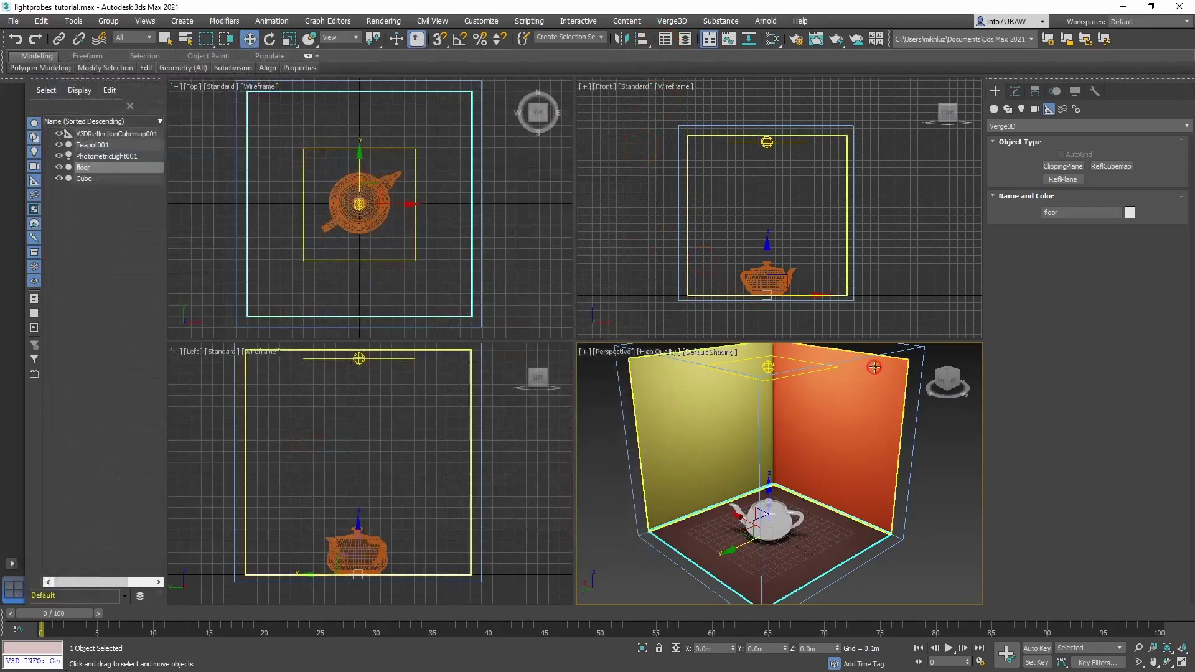
Draw a Verge3D reflection plane, V3DReflectionPlane001, covering the floor in the Top viewport
left_click(1066, 180)
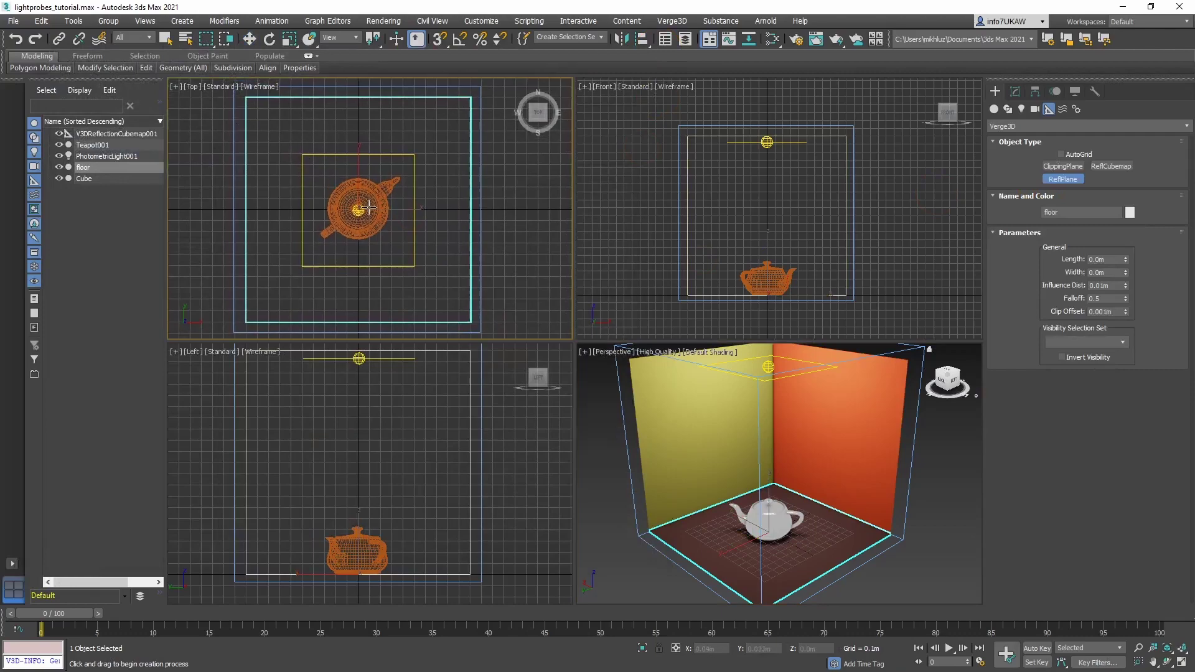
left_click_drag(360, 209, 474, 324)
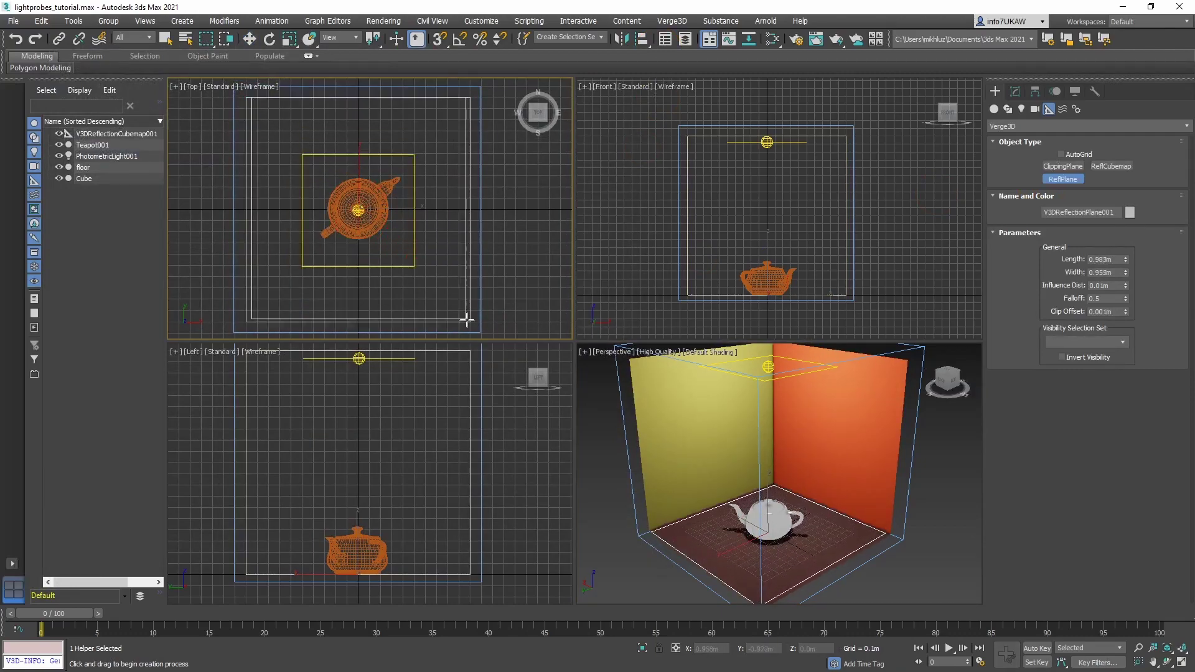
left_click_drag(473, 324, 475, 329)
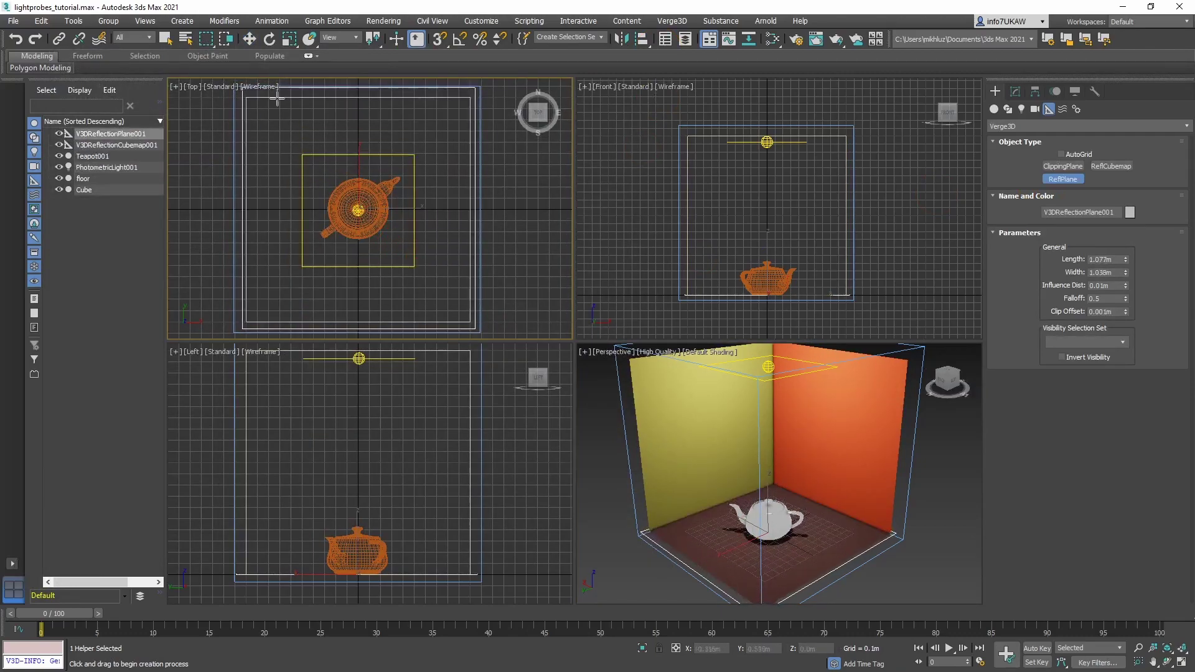
left_click(252, 40)
Set the plane's influence distance to 0.1 m, lower it onto the floor, and export a preview
left_click(1016, 92)
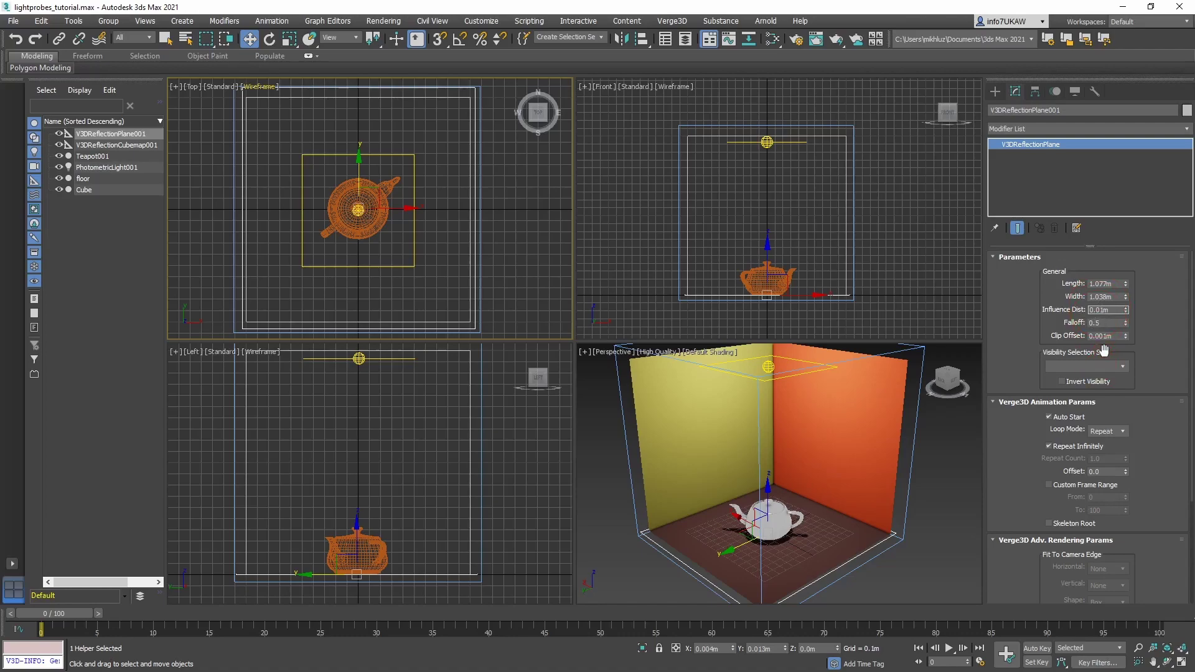
key("BackSpace")
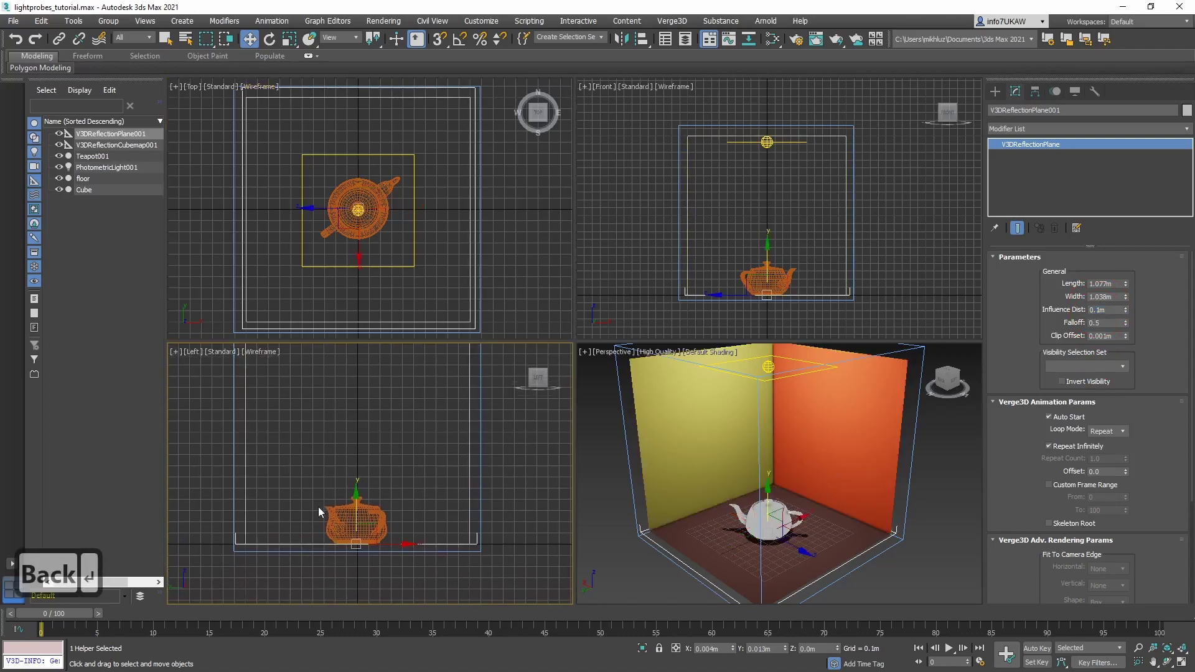
scroll(318, 506, "up", 3)
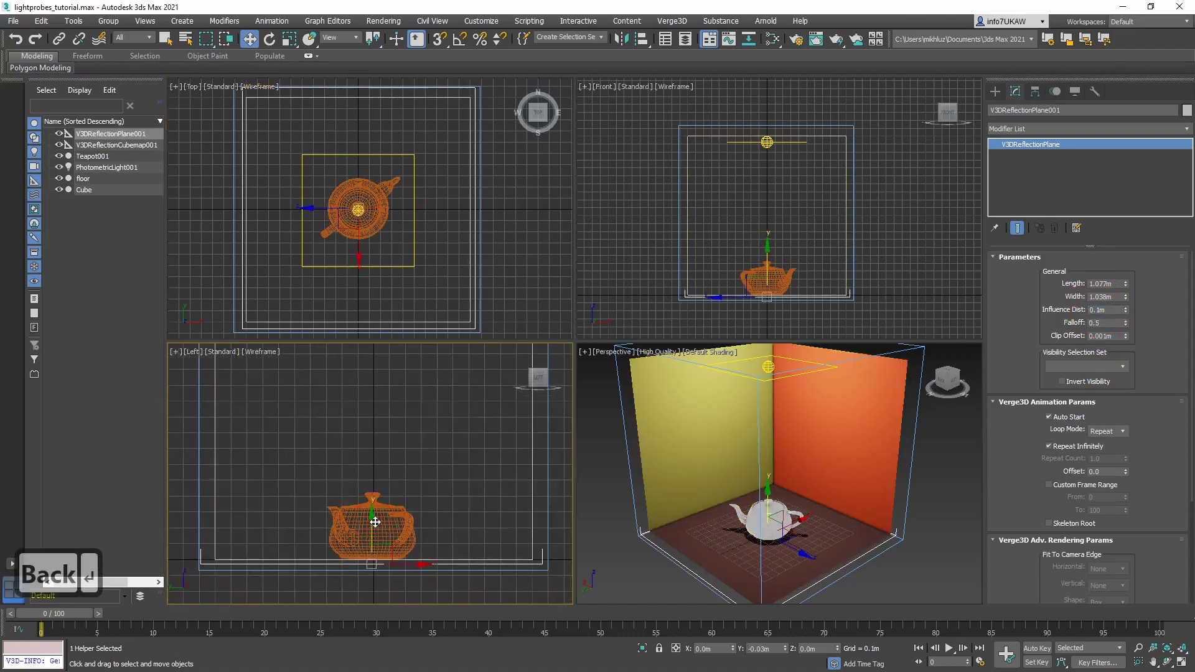
left_click_drag(427, 561, 436, 568)
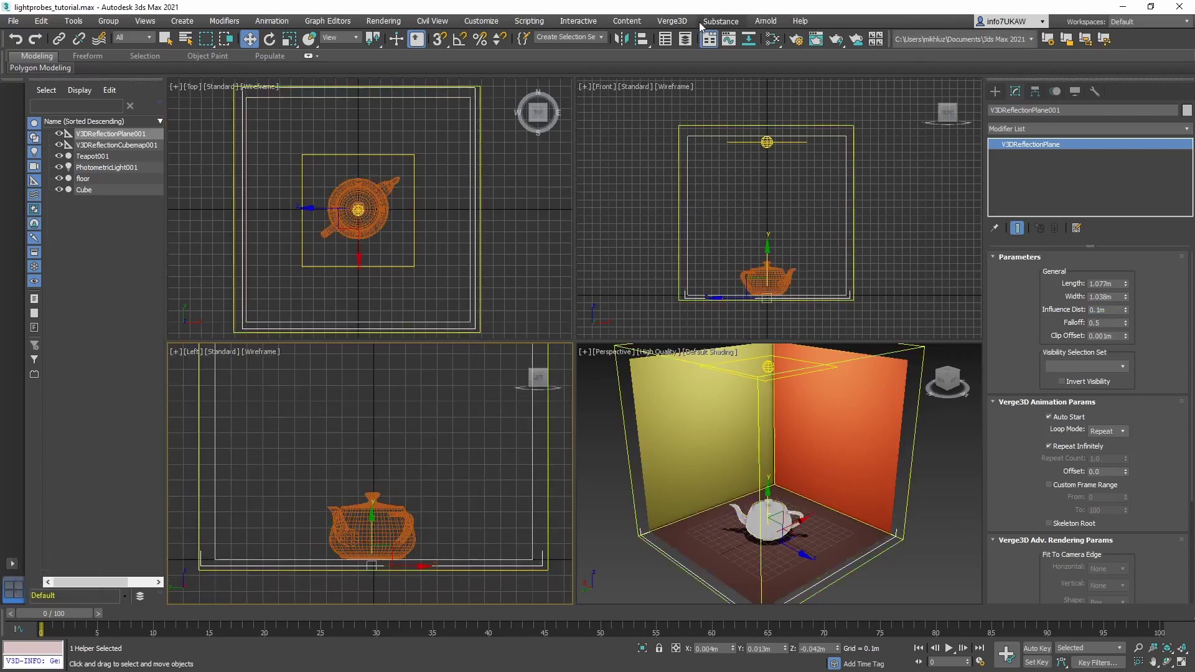
left_click(672, 22)
left_click(686, 56)
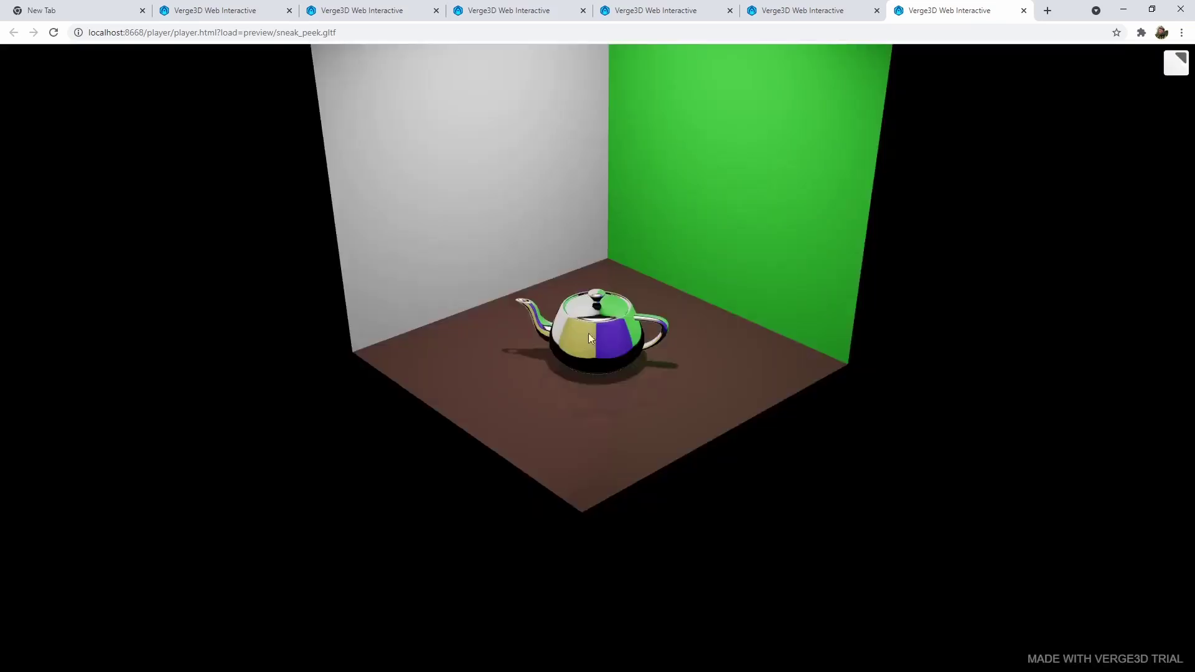
Orbit and zoom the preview to see the floor faintly reflecting the teapot and walls, then return to 3ds Max
mouse_move(478, 286)
left_mouse_down()
mouse_move(602, 235)
mouse_move(726, 246)
left_mouse_up()
scroll(684, 280, "up", 5)
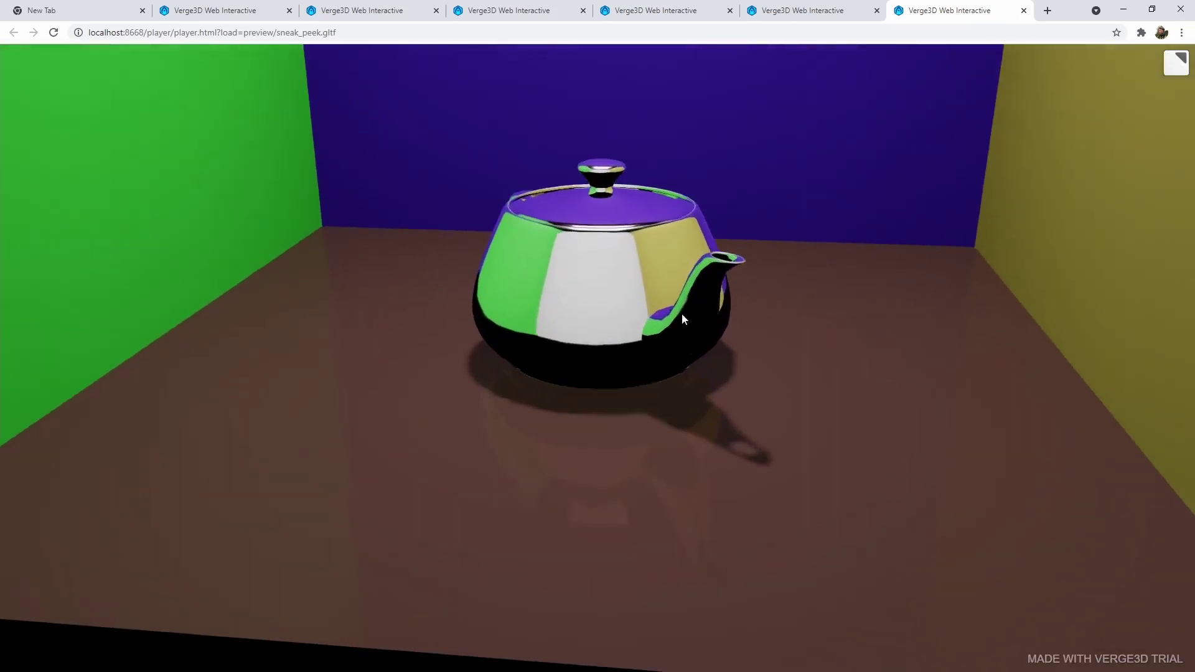
left_click(331, 330)
mouse_move(331, 328)
left_mouse_down()
mouse_move(448, 315)
mouse_move(514, 341)
mouse_move(534, 376)
left_mouse_up()
key("alt+Tab")
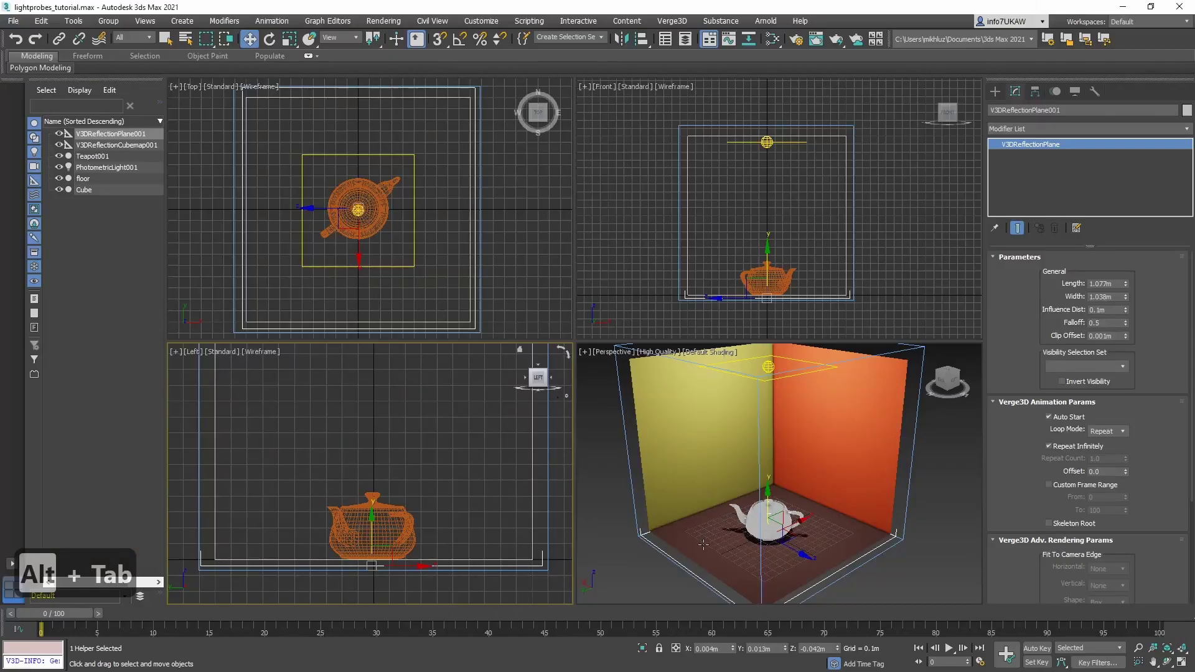
Add the floor to the 'room' named selection set alongside Cube, then re-export via Verge3D Sneak Peek
left_click(703, 545)
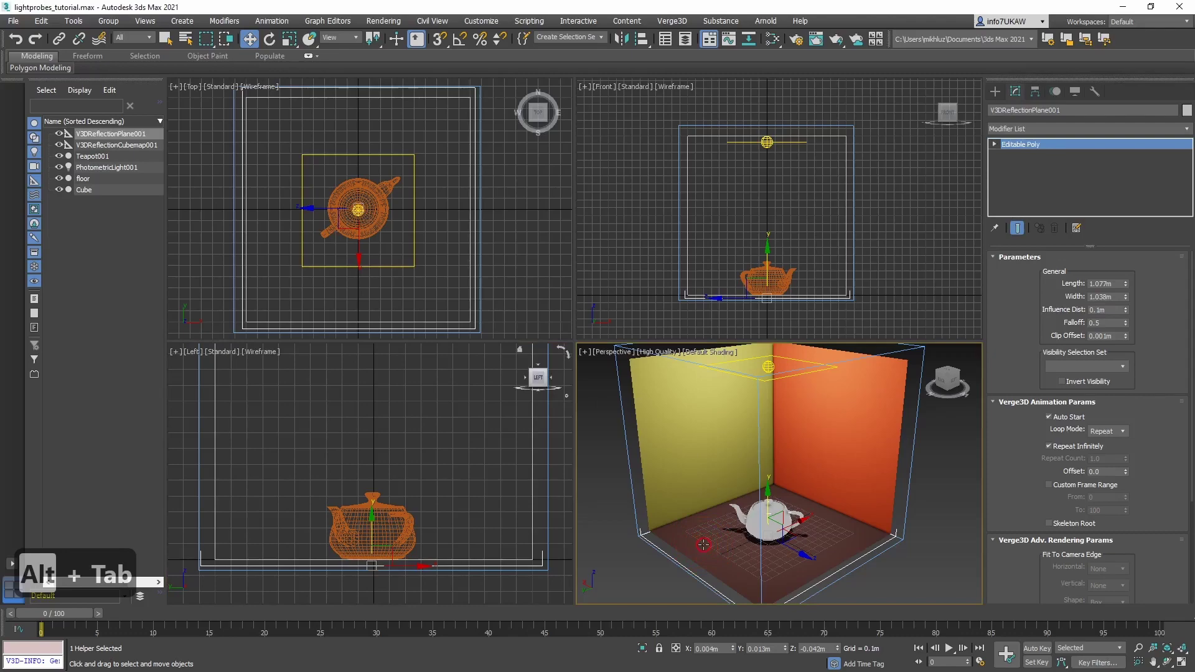
left_click(528, 40)
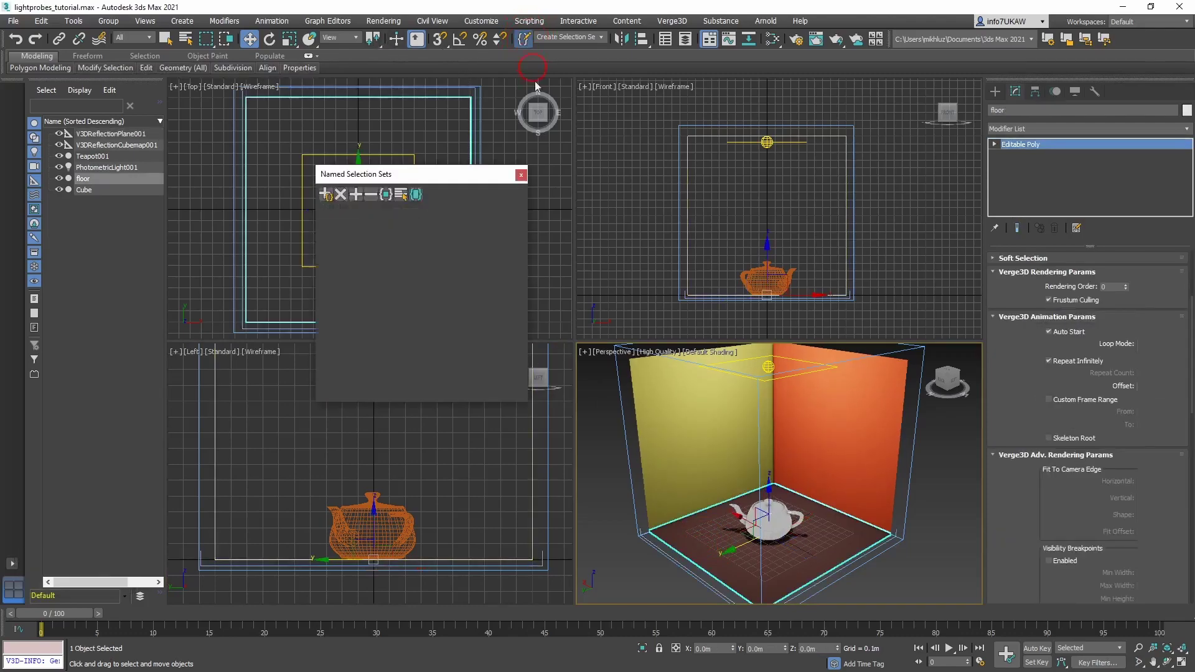
left_click(354, 194)
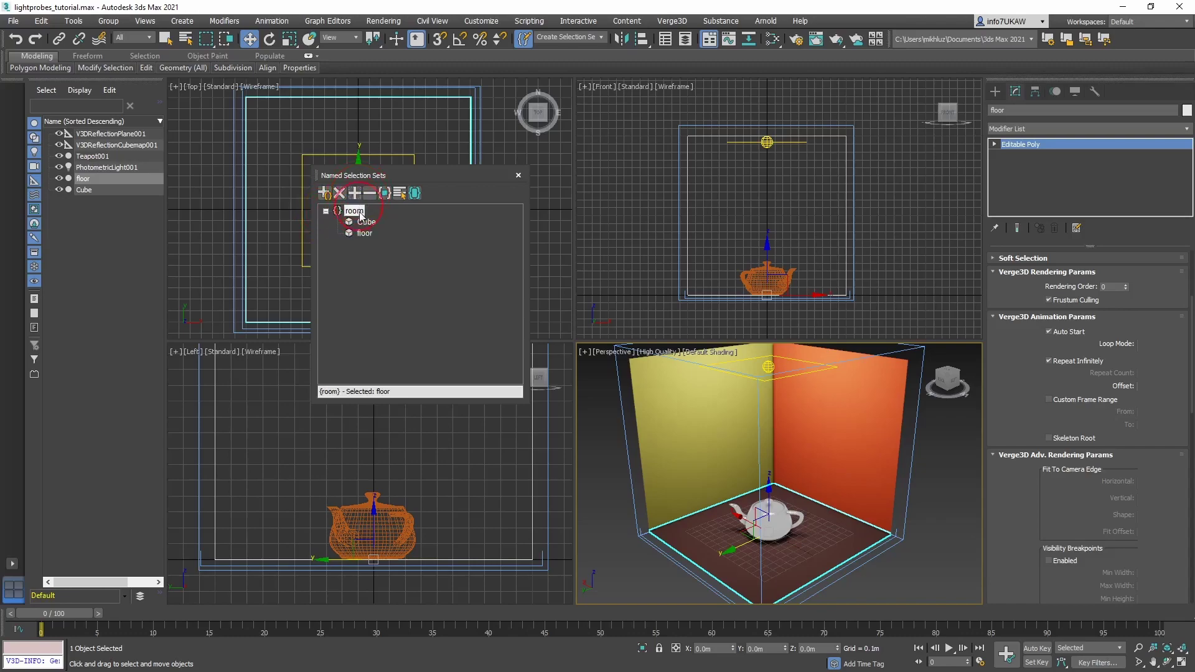
left_click(518, 176)
left_click(673, 20)
left_click(684, 57)
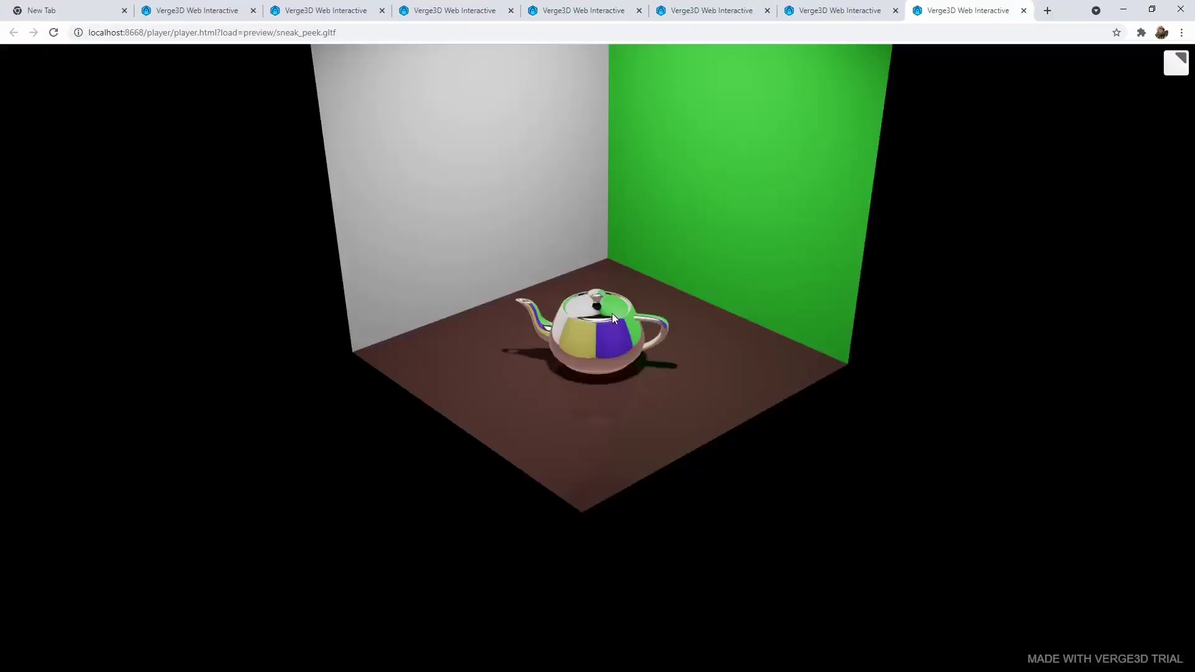
Orbit the loaded preview to look down on the teapot and its reflection in the floor
scroll(611, 313, "up", 3)
mouse_move(632, 275)
left_mouse_down()
mouse_move(556, 282)
mouse_move(609, 263)
mouse_move(640, 333)
mouse_move(705, 267)
mouse_move(841, 265)
mouse_move(899, 299)
mouse_move(915, 328)
left_mouse_up()
mouse_move(505, 251)
left_mouse_down()
mouse_move(503, 286)
mouse_move(541, 306)
mouse_move(907, 335)
left_mouse_up()
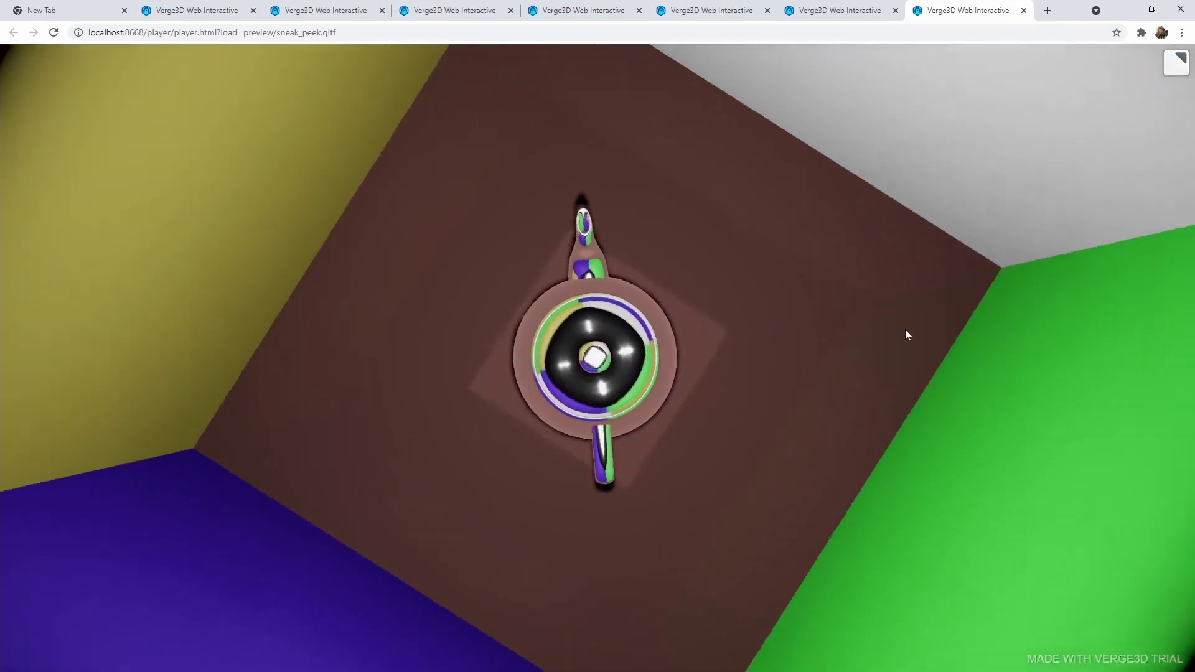